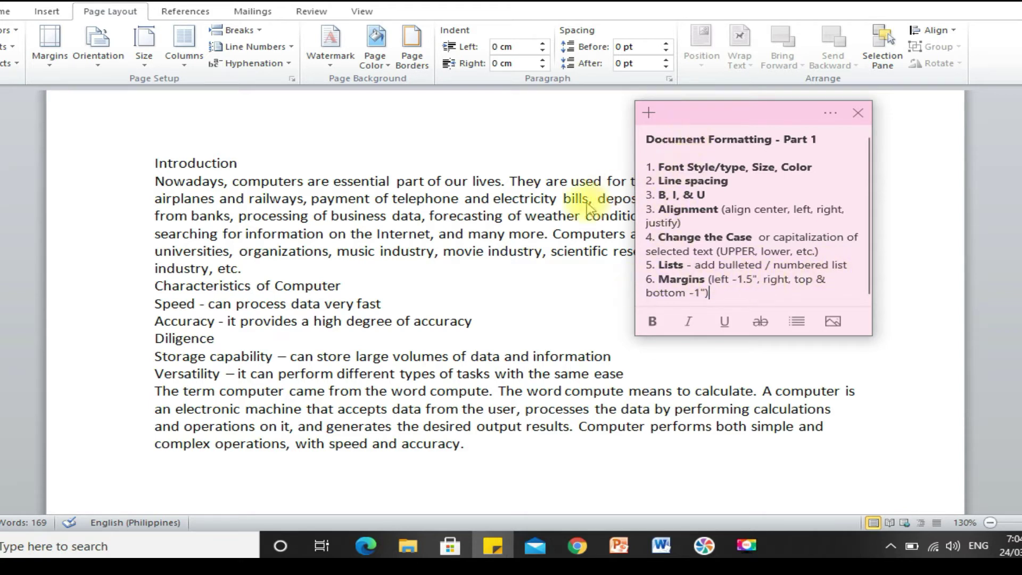
Bring the essay document forward, select all of its text, and show the Home tab.
left_click(561, 212)
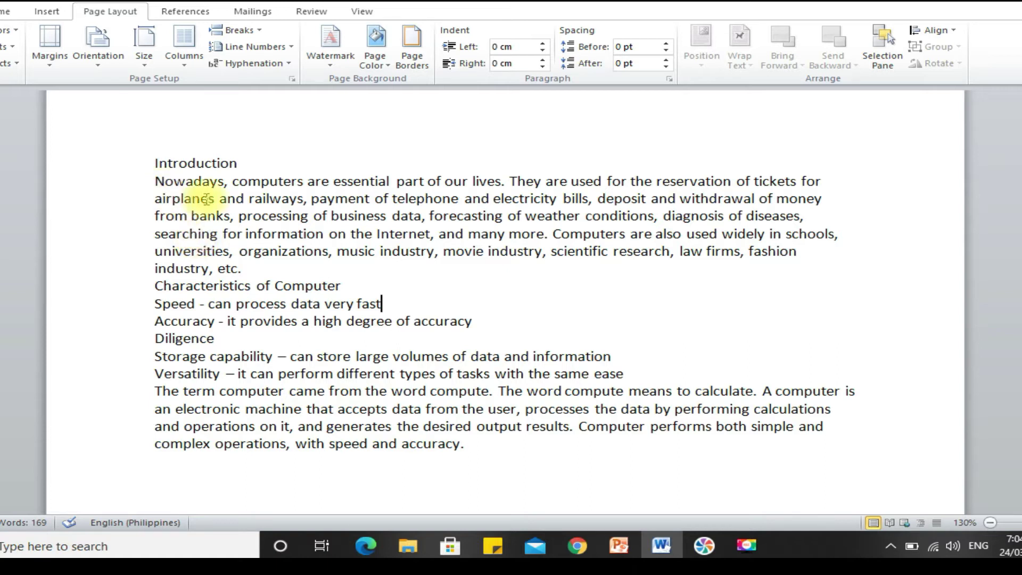
left_click(234, 184)
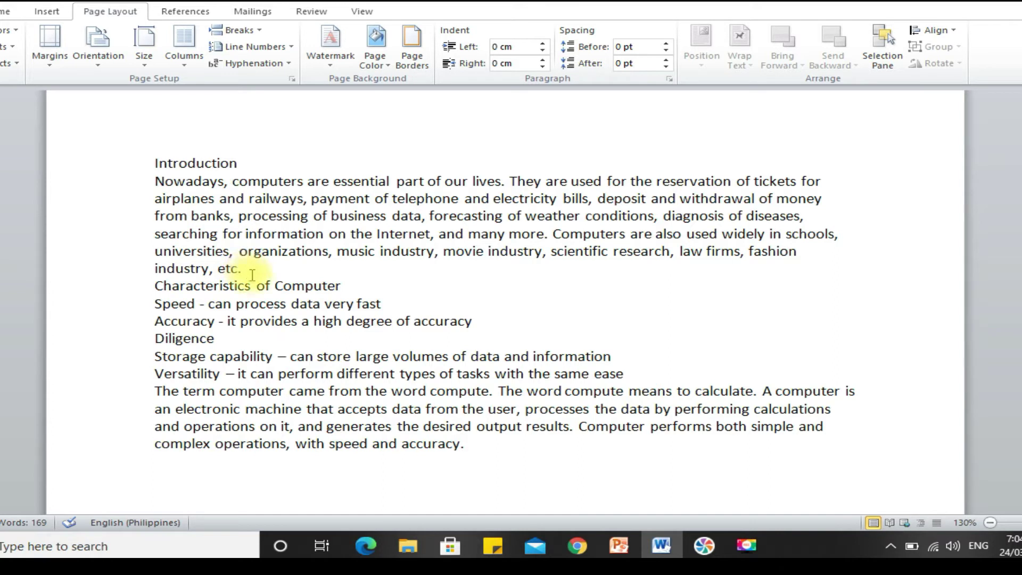
key("ctrl+a")
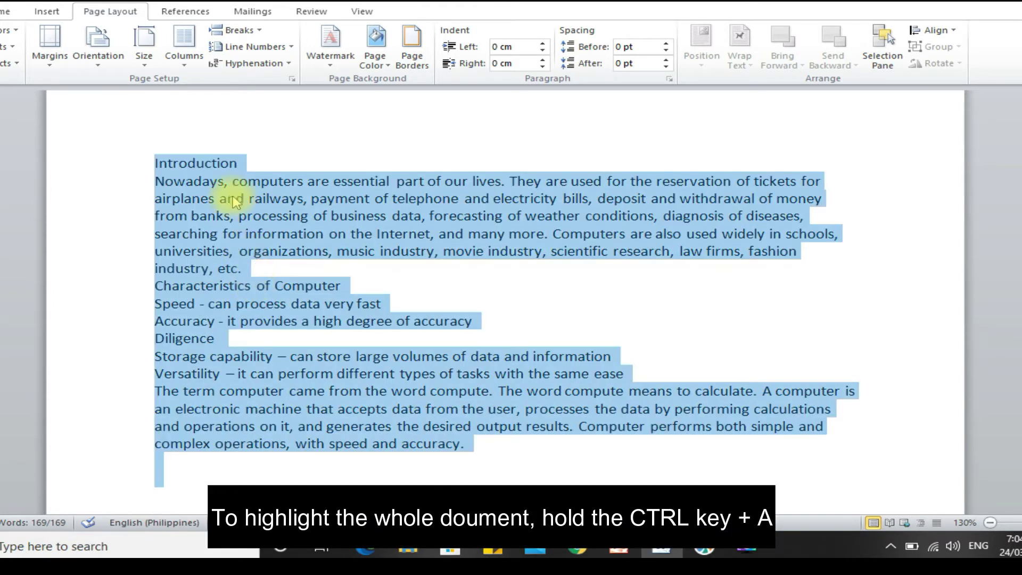
left_click(9, 13)
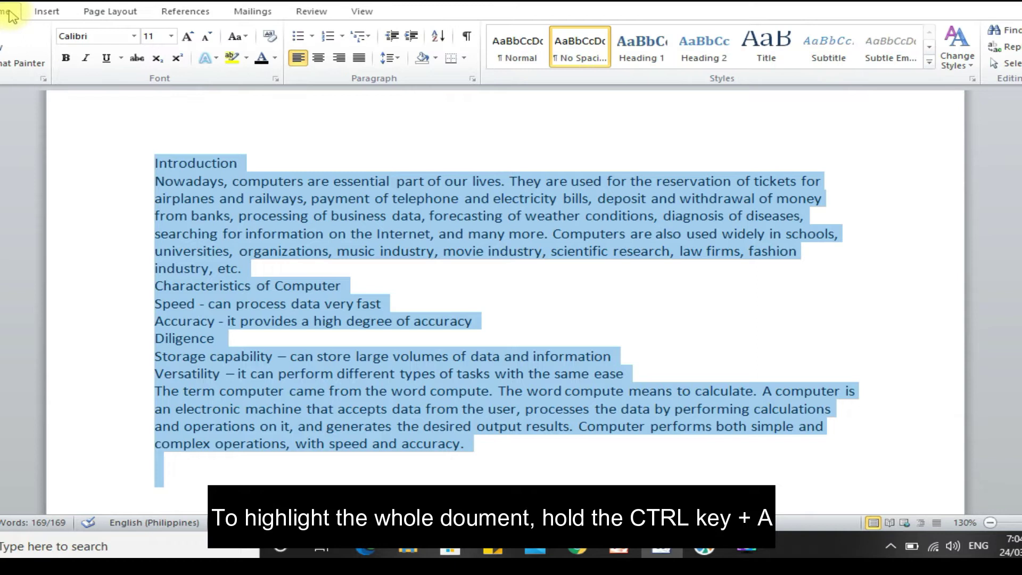
Replace Calibri with Times New Roman in the Font box for the selected essay.
left_click(134, 36)
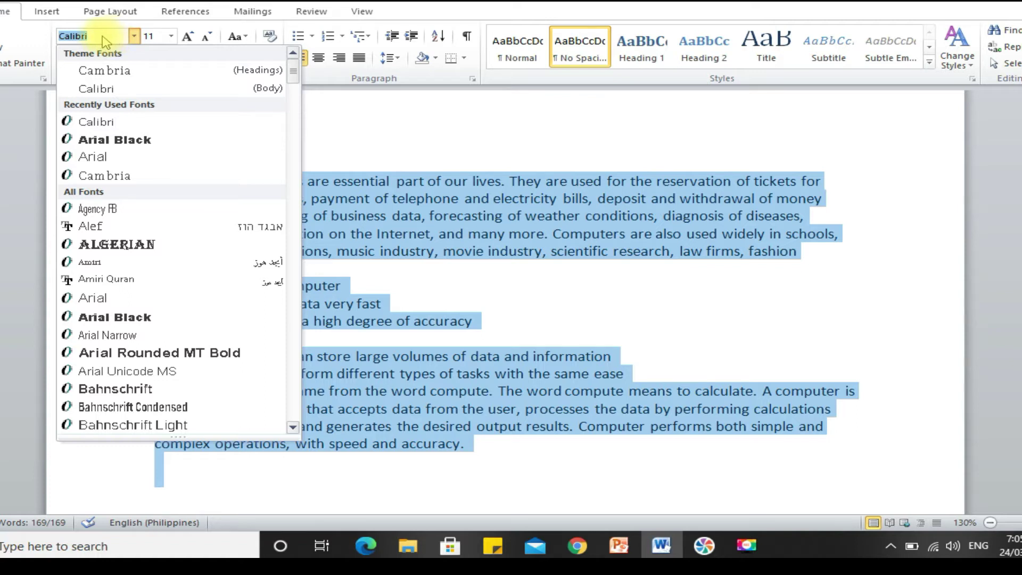
left_click(104, 37)
key("BackSpace")
key("BackSpace")
key("BackSpace")
key("BackSpace")
key("BackSpace")
key("BackSpace")
key("BackSpace")
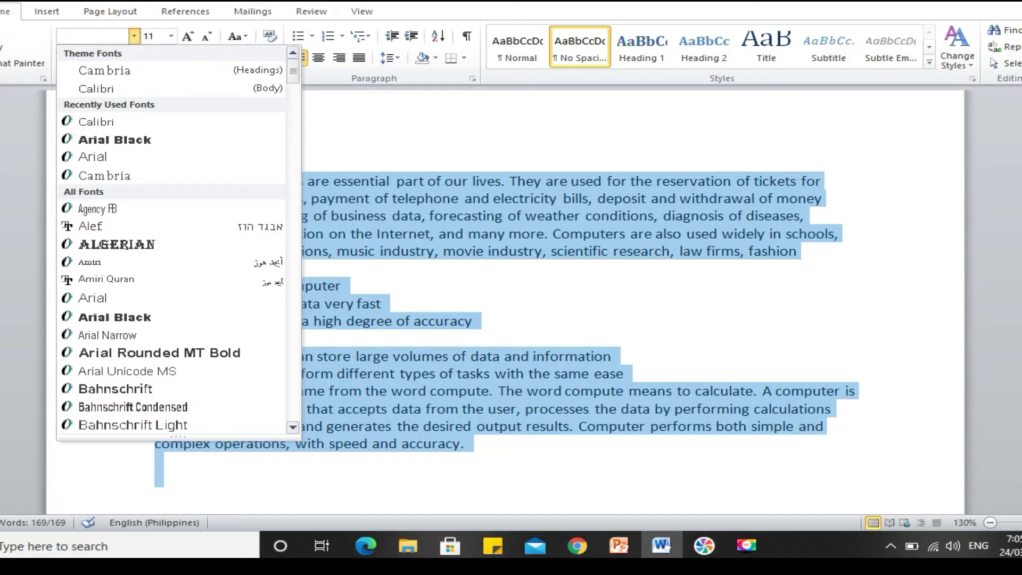
type("Times New Rom")
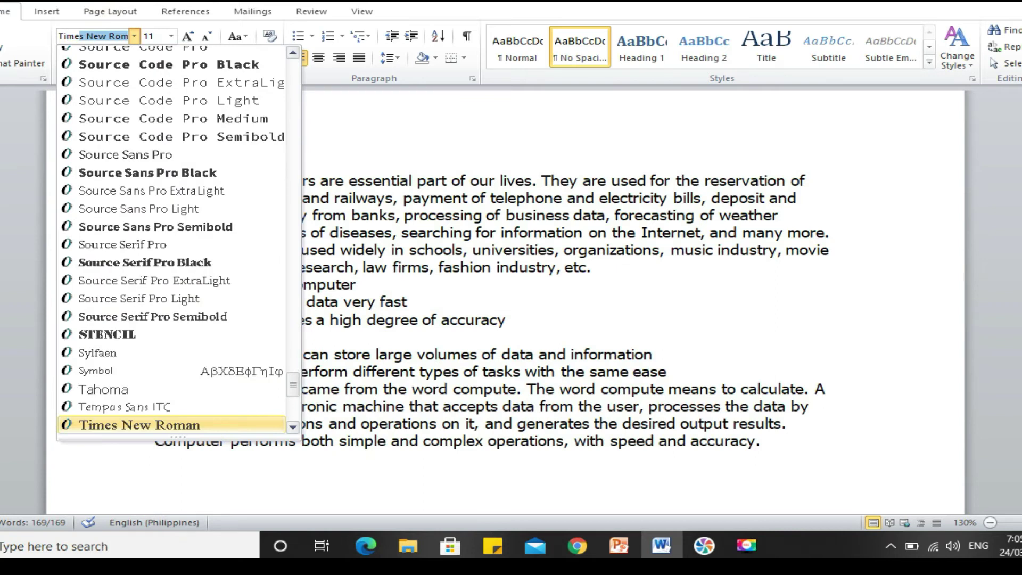
key("Return")
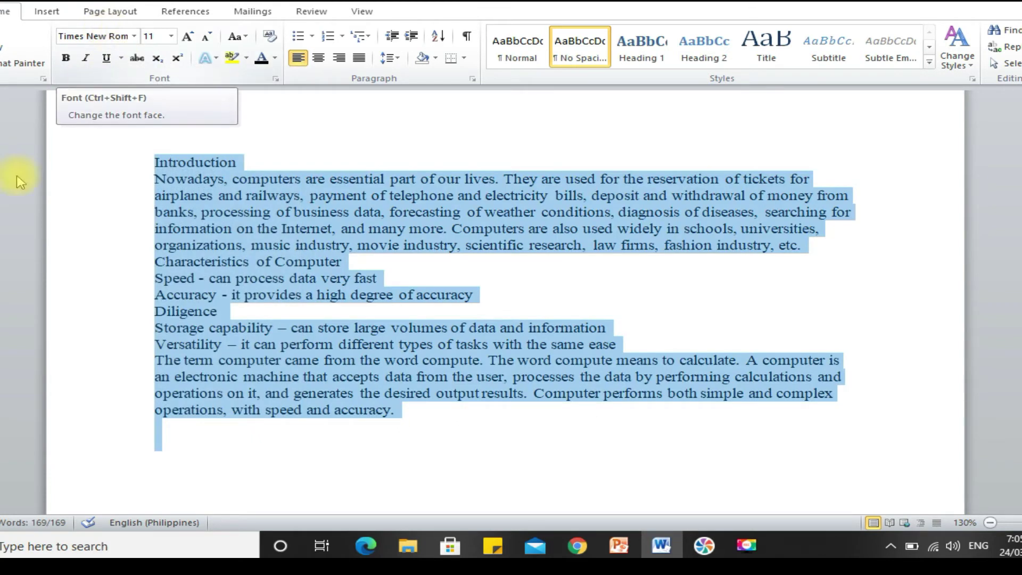
left_click(349, 312)
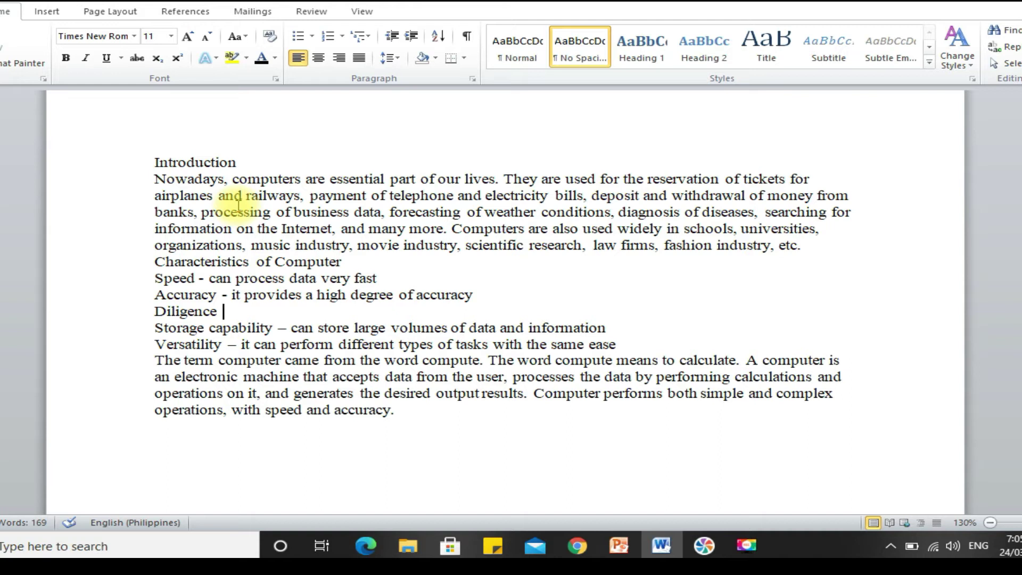
key("ctrl+a")
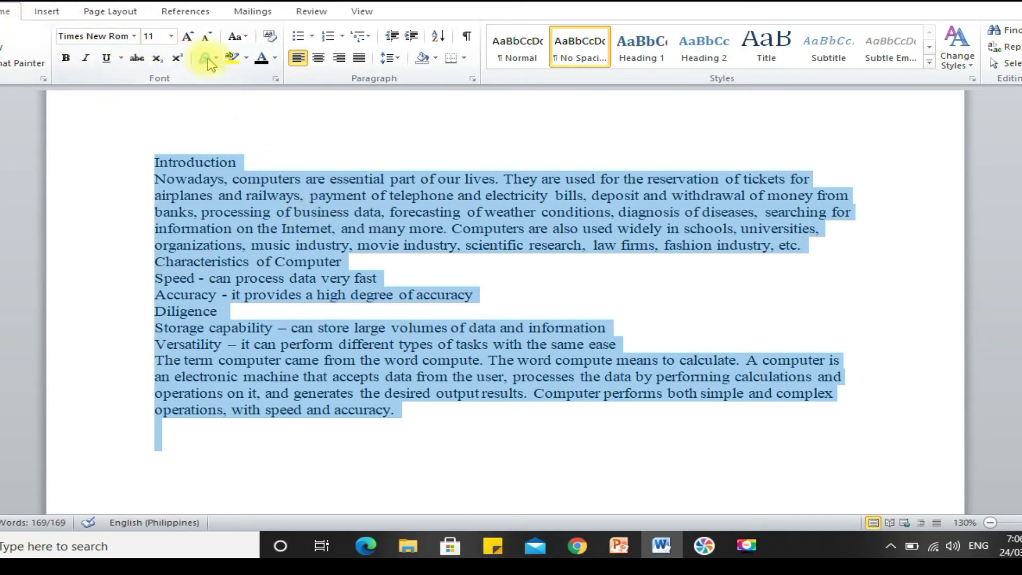
left_click(170, 36)
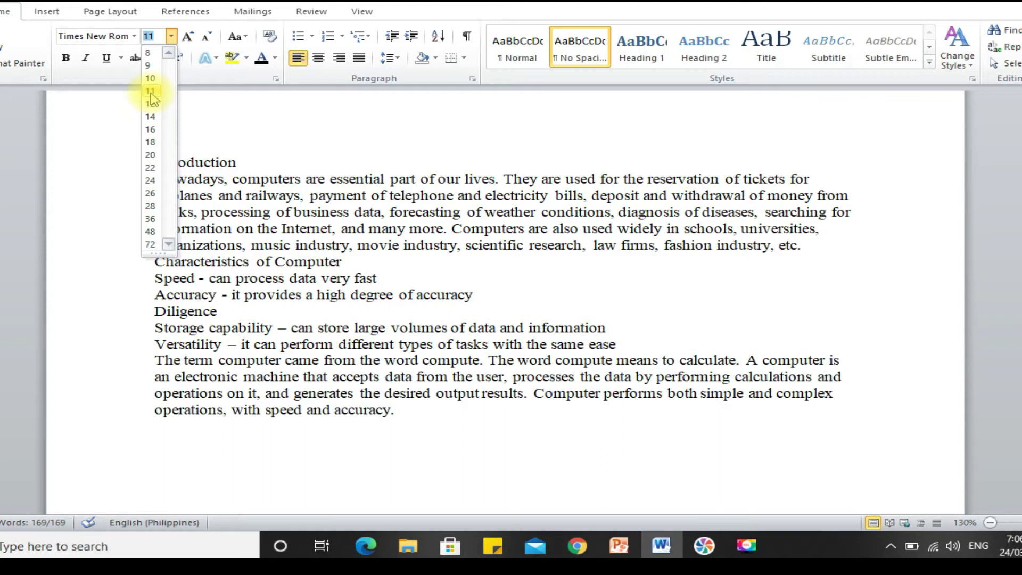
left_click(151, 92)
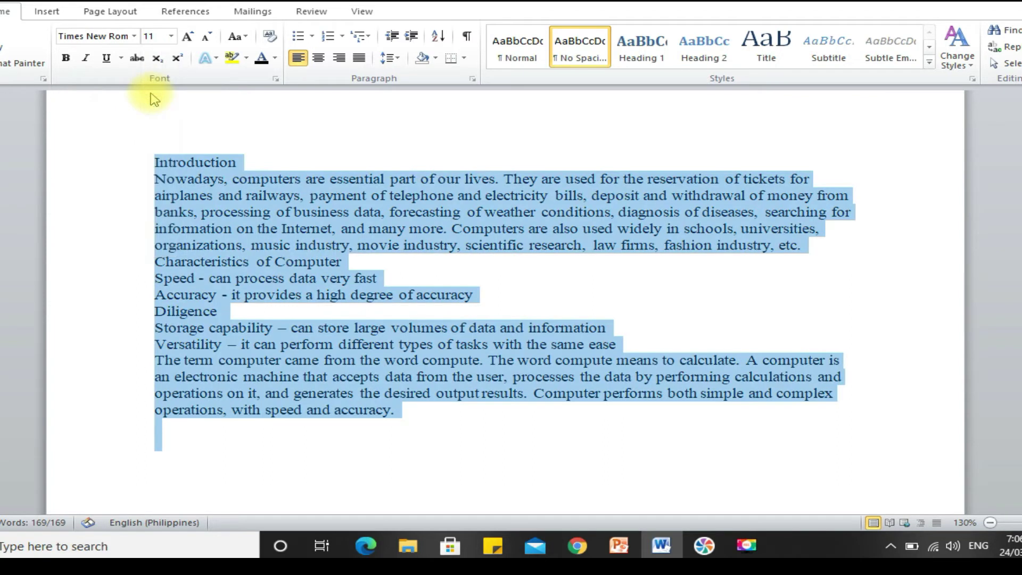
left_click(188, 37)
left_click(189, 38)
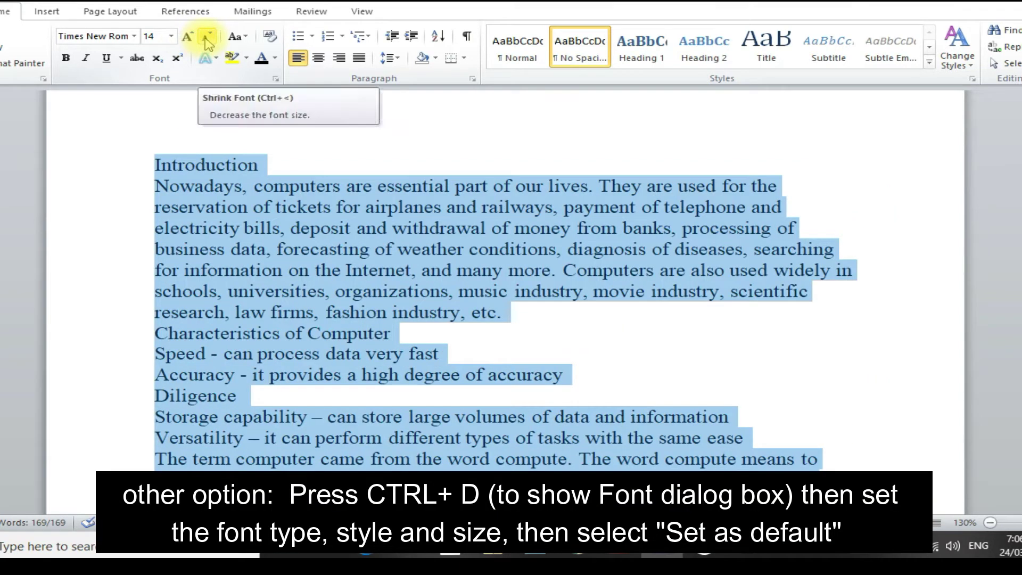
left_click(208, 43)
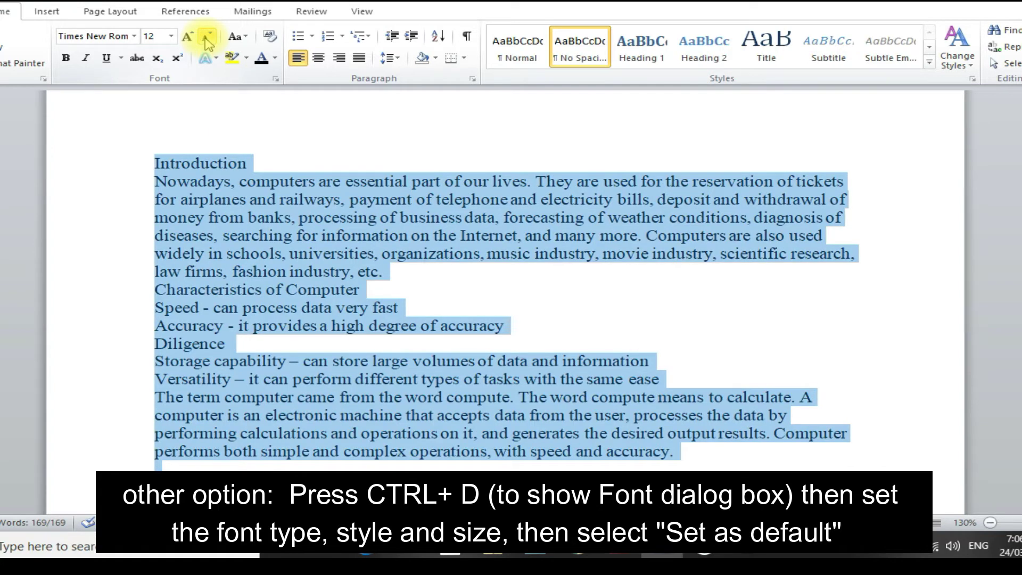
left_click(208, 43)
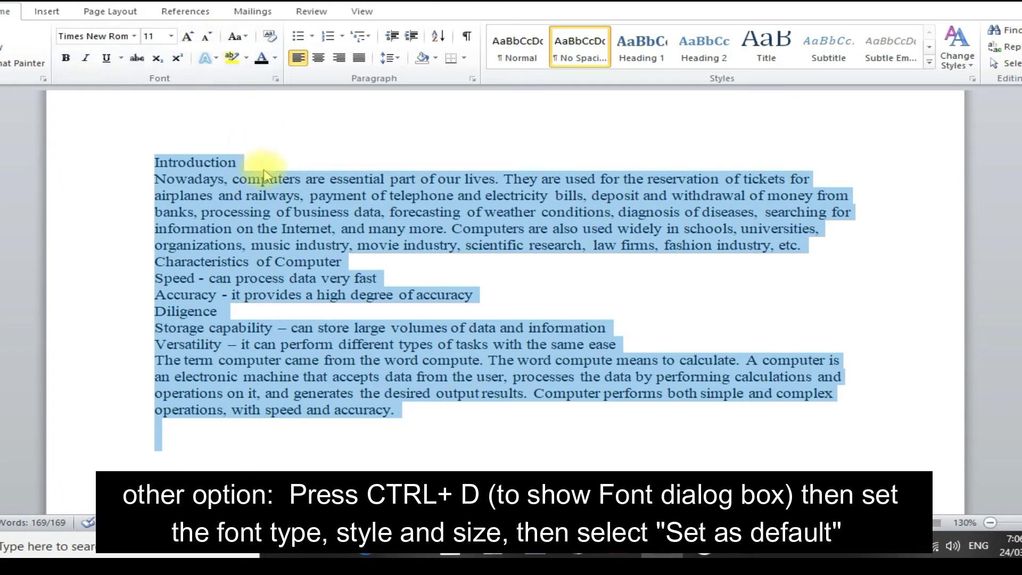
left_click(443, 282)
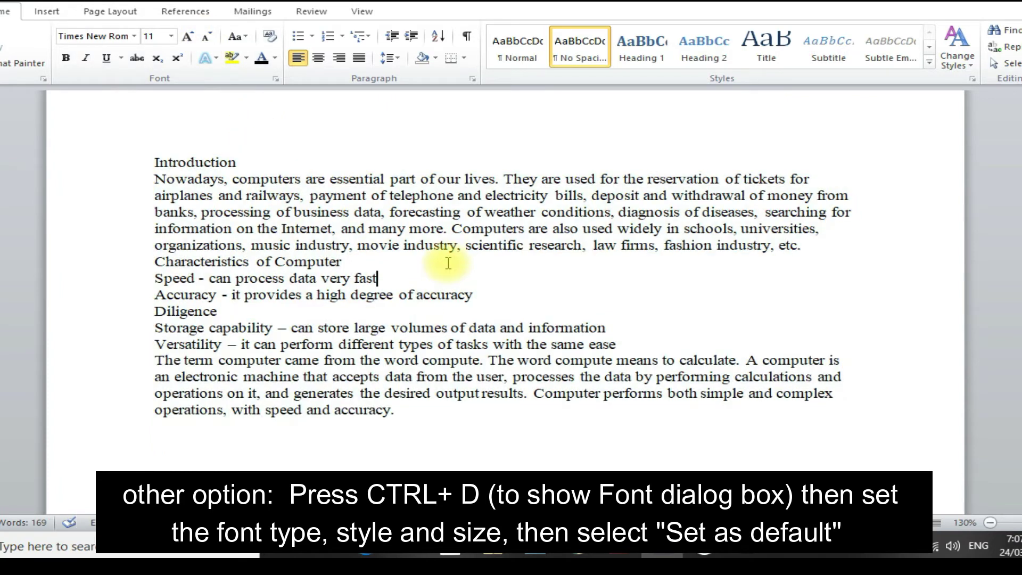
left_click(492, 544)
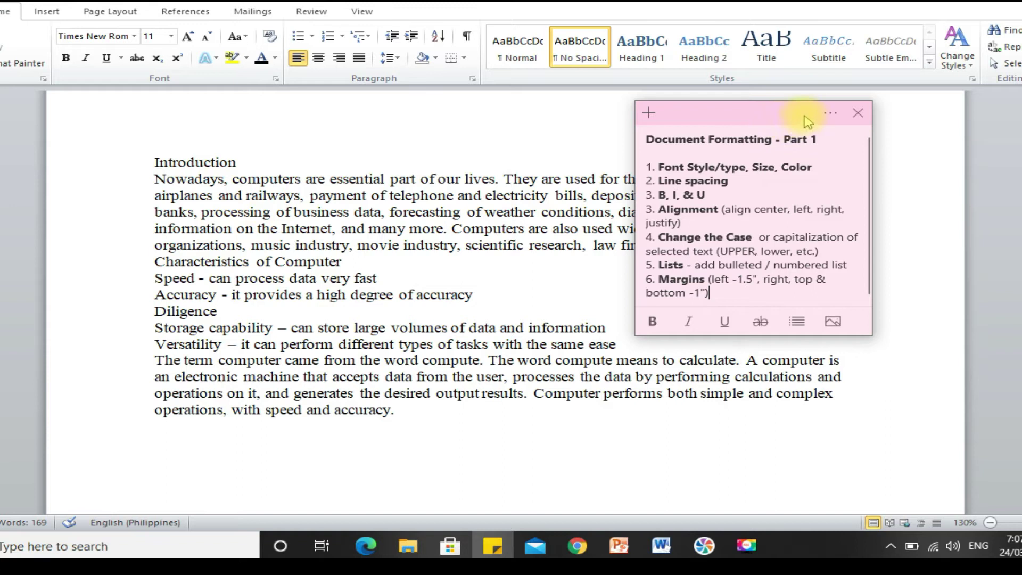
left_click(530, 180)
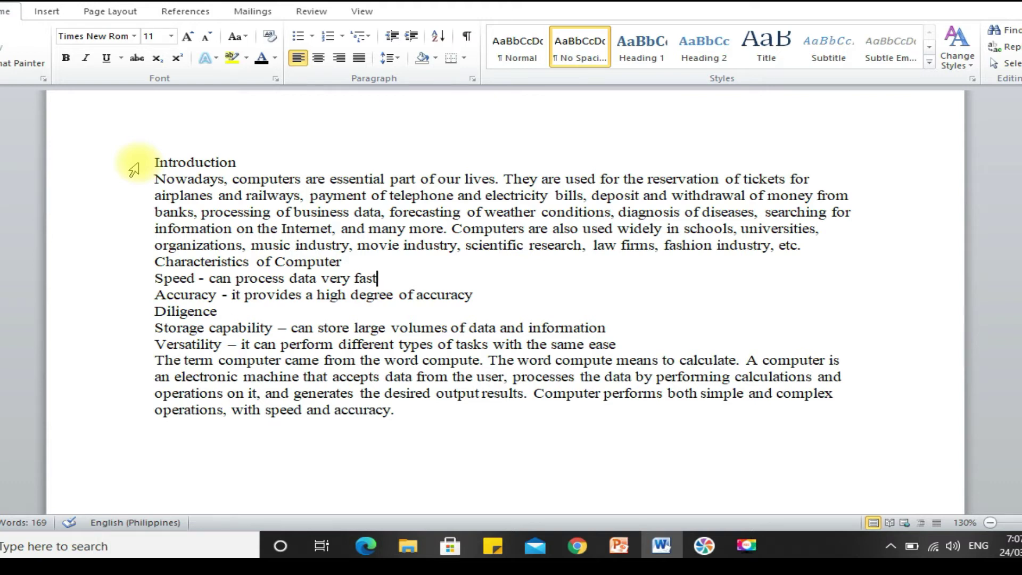
left_click(133, 169)
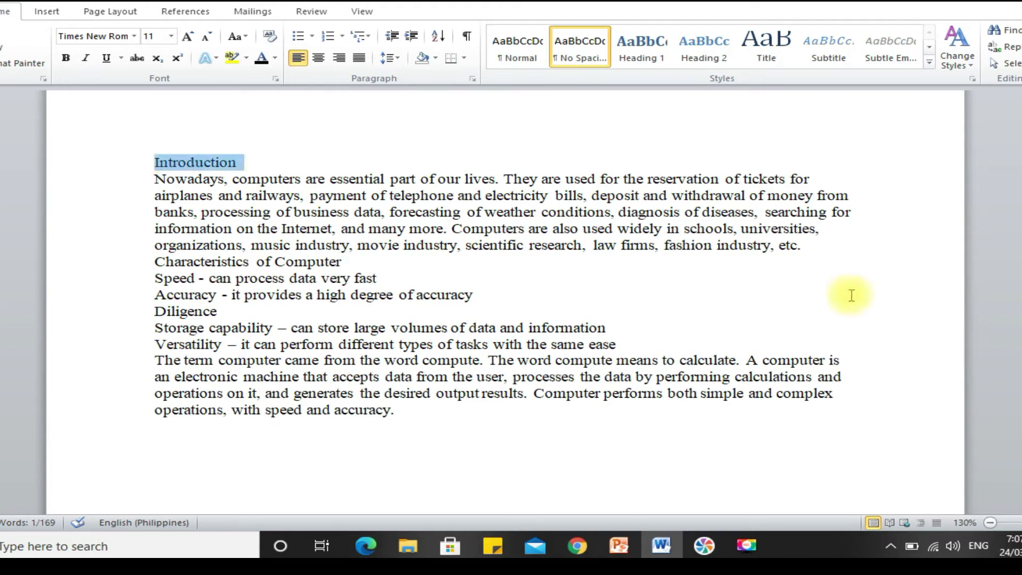
left_click(275, 59)
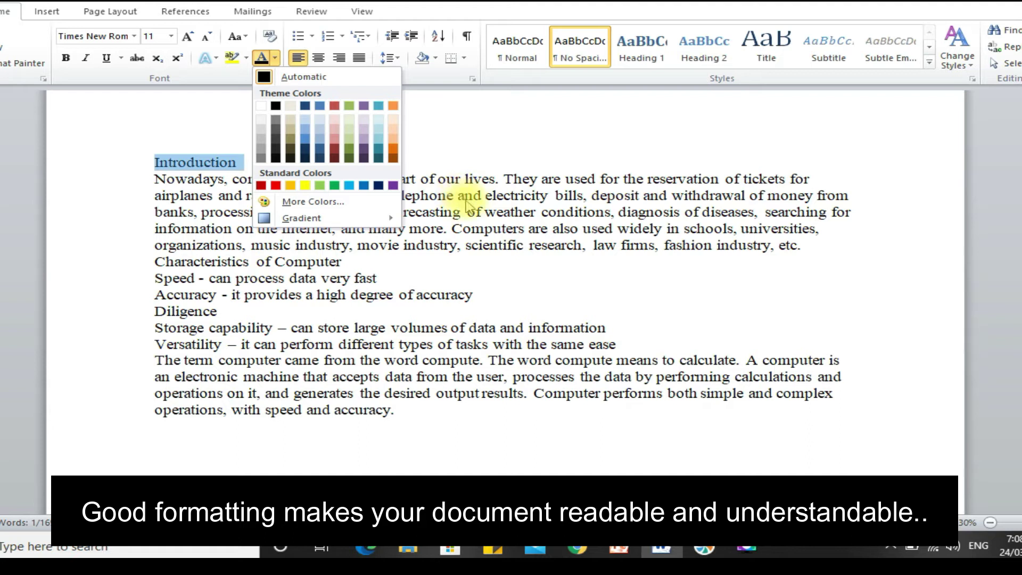
left_click(171, 212)
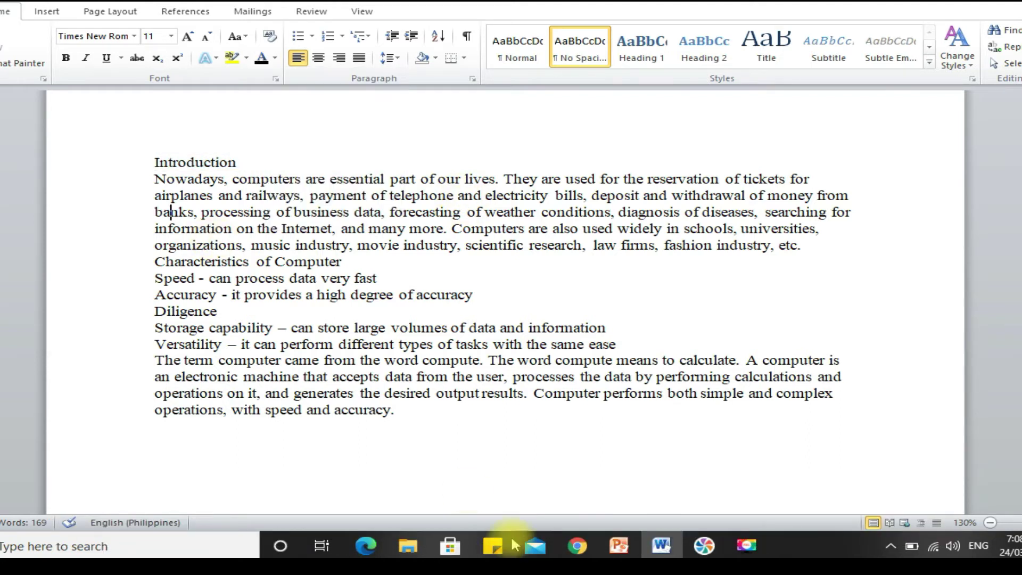
Check the formatting note, select the entire essay, and open then close the Line Spacing list.
left_click(493, 545)
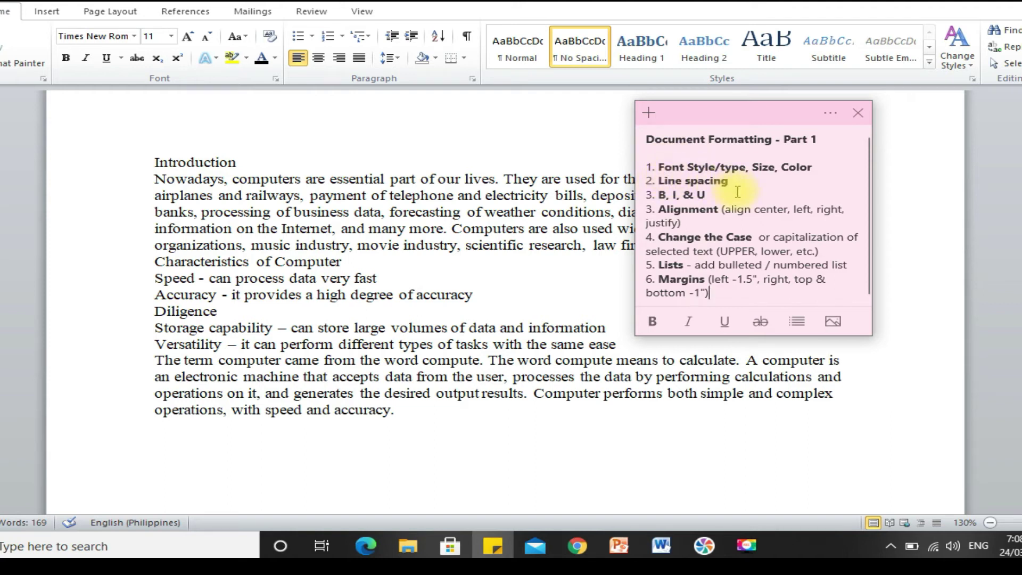
left_click(433, 198)
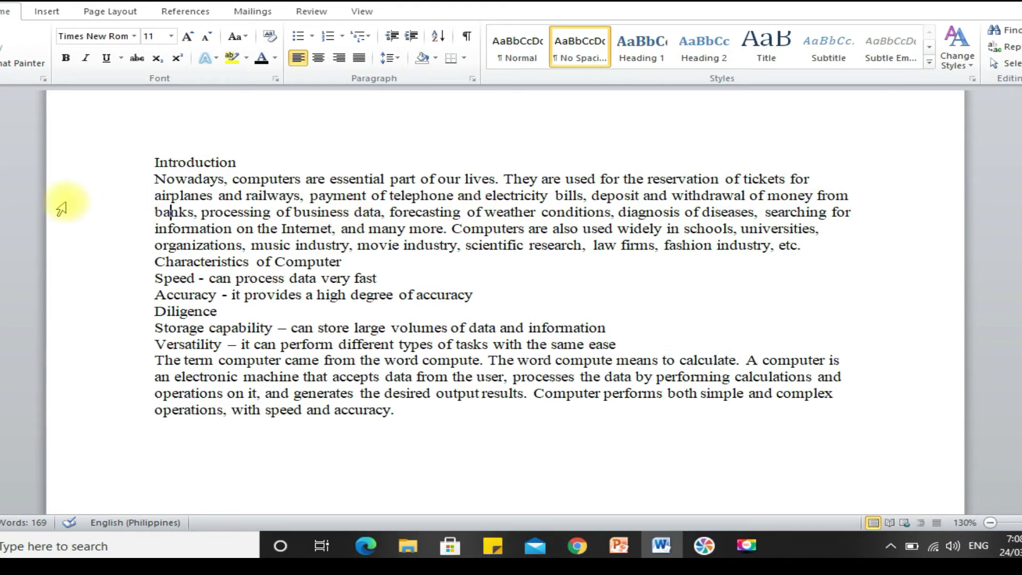
key("ctrl+a")
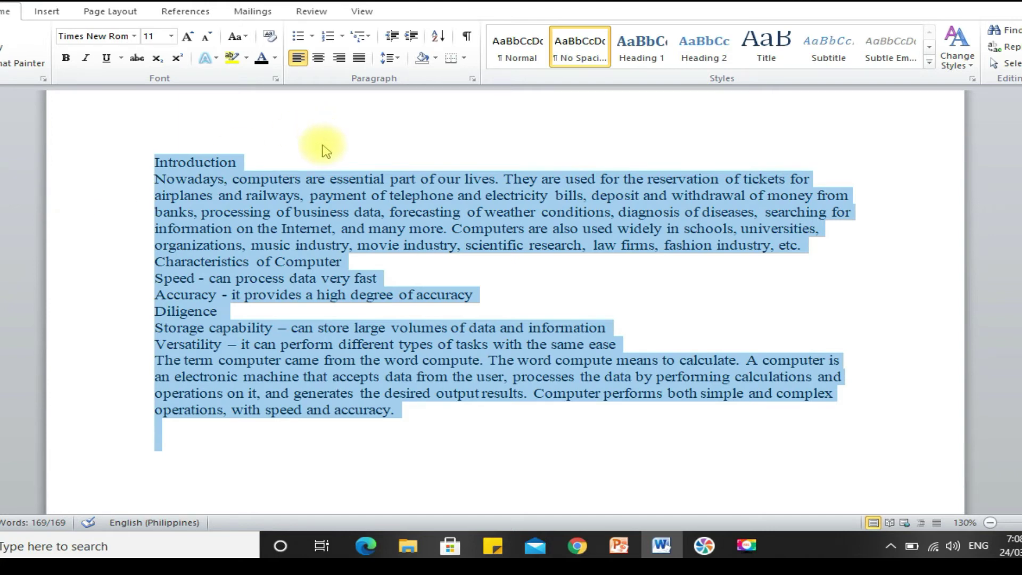
left_click(394, 63)
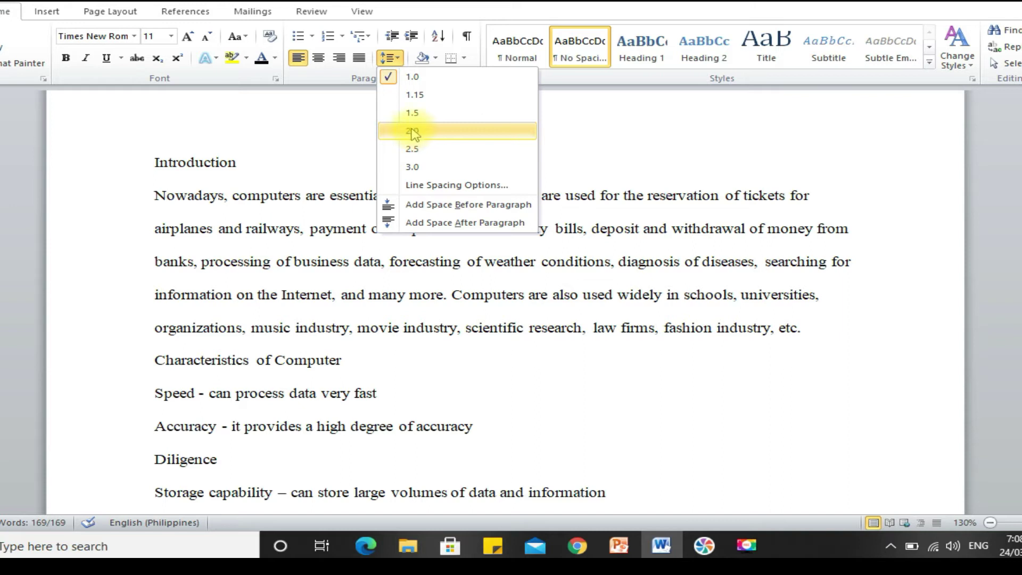
key("ctrl+a")
left_click(410, 77)
In the Paragraph dialog, set line spacing to Double and spacing after to Auto.
right_click(311, 218)
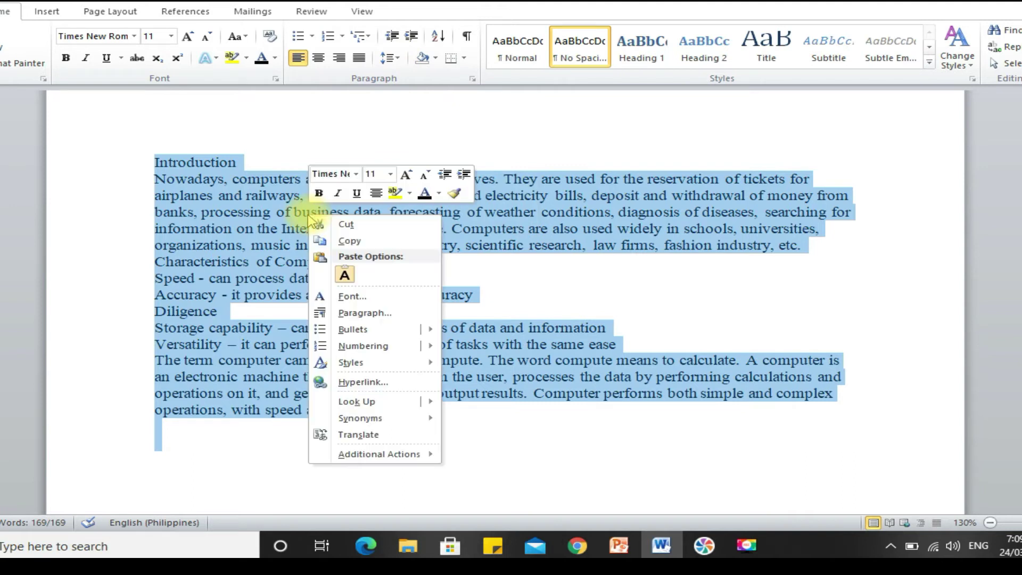
left_click(383, 314)
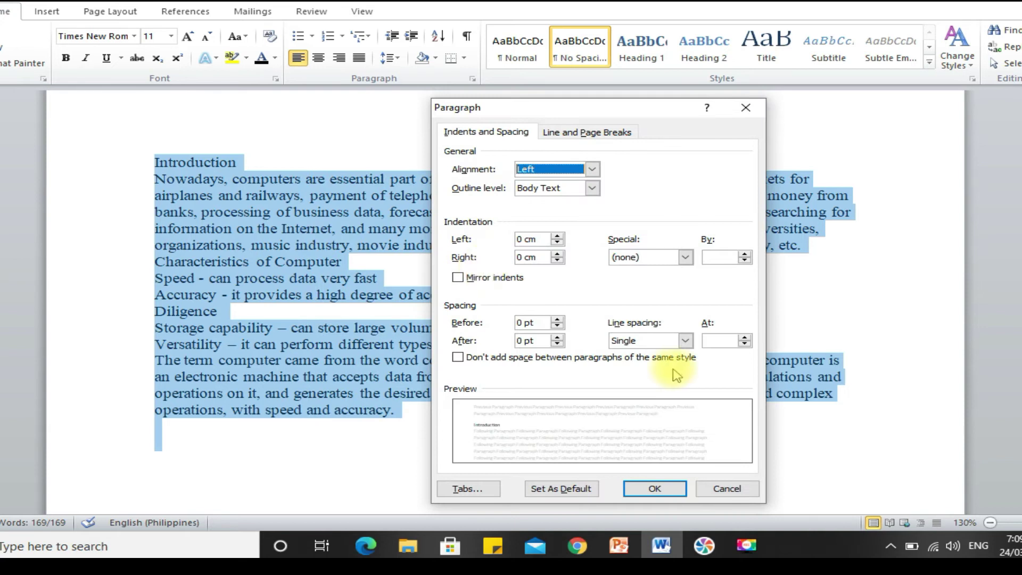
left_click(686, 341)
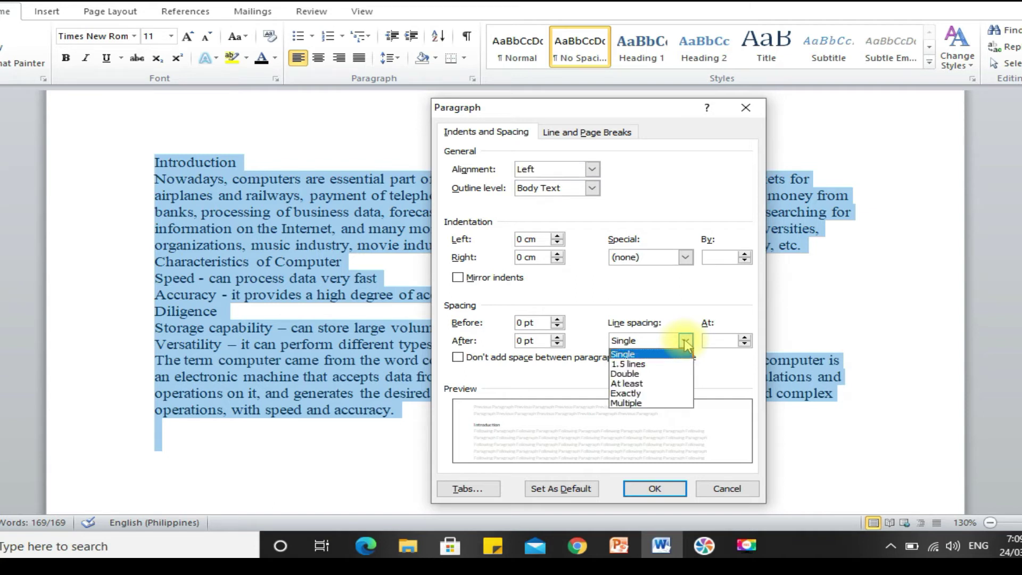
left_click(623, 364)
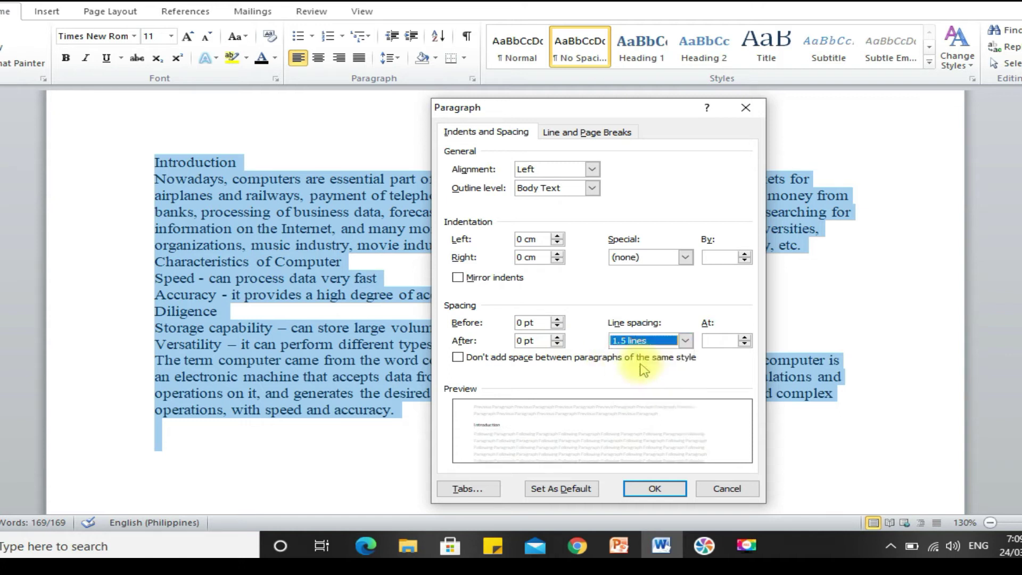
left_click(686, 341)
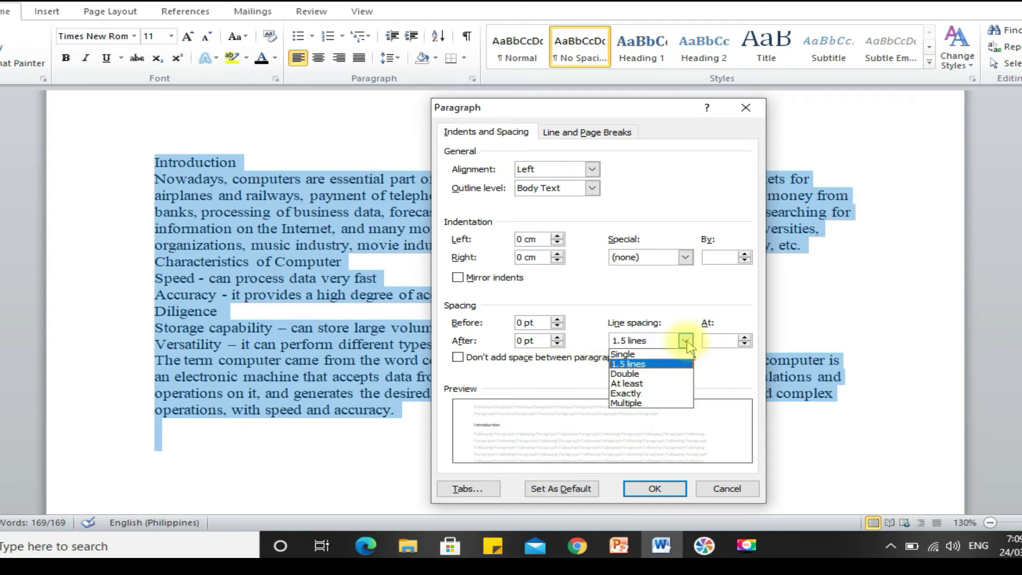
left_click(649, 374)
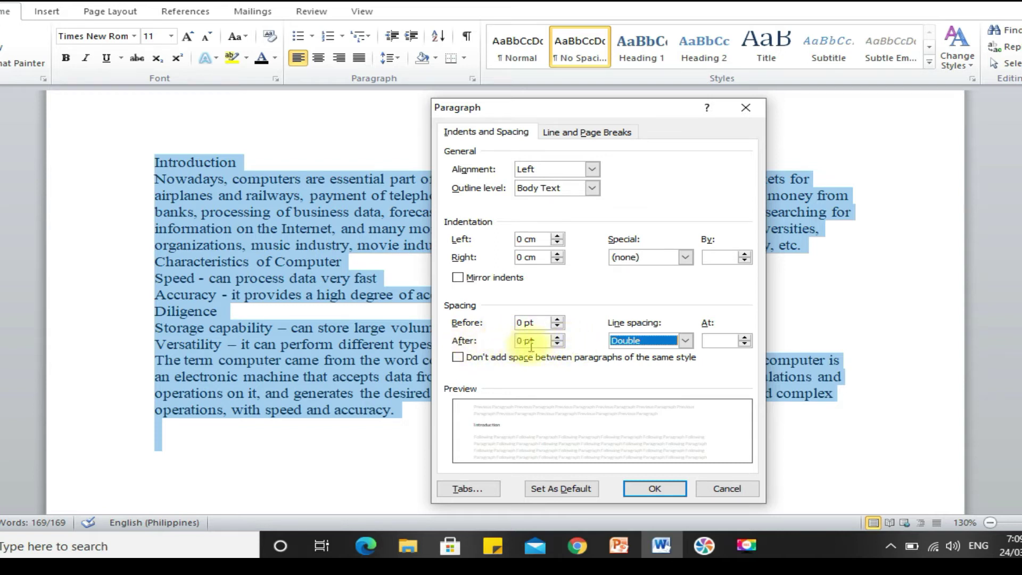
left_click(557, 344)
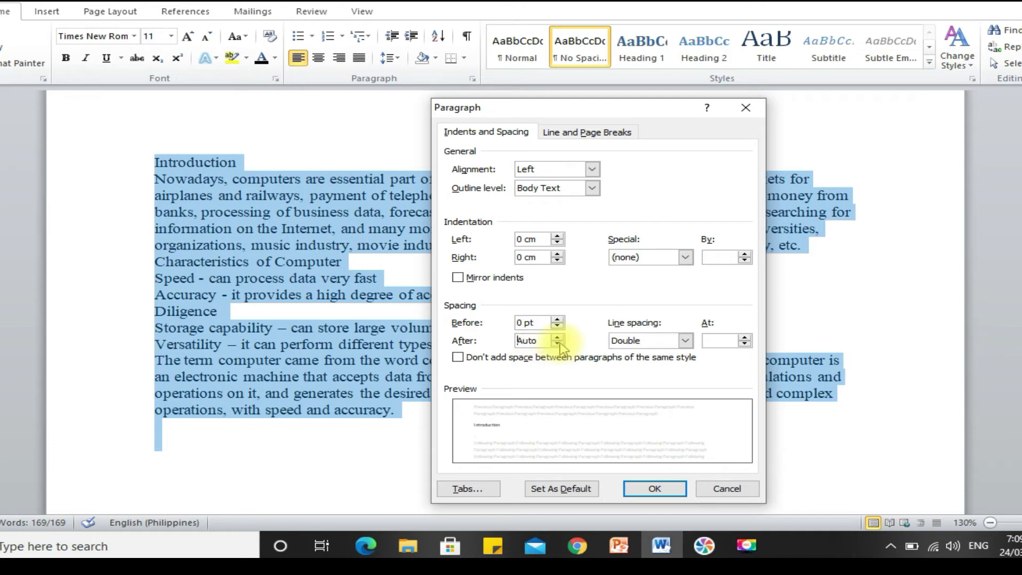
left_click(656, 495)
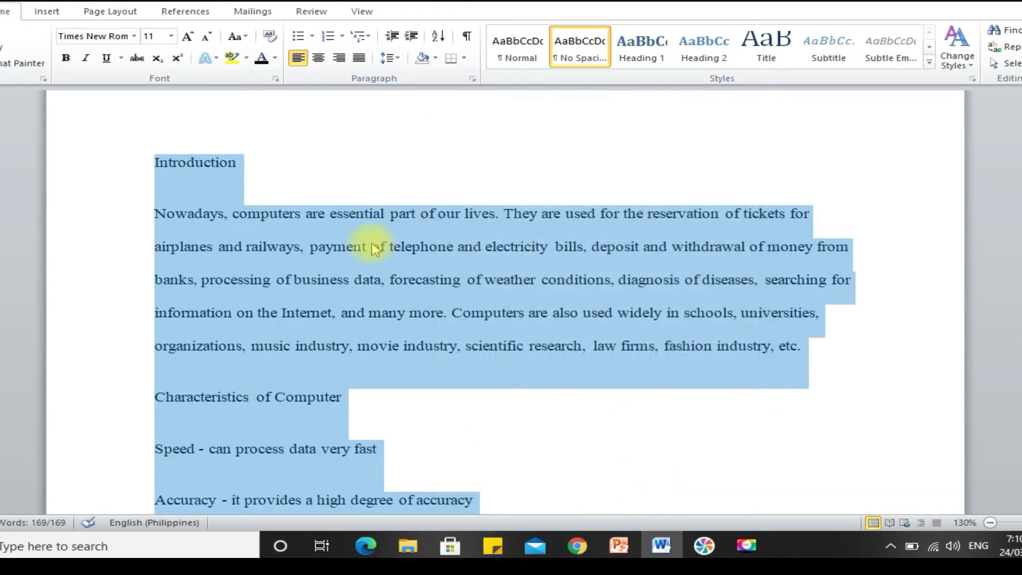
scroll(512, 362, "down", 5)
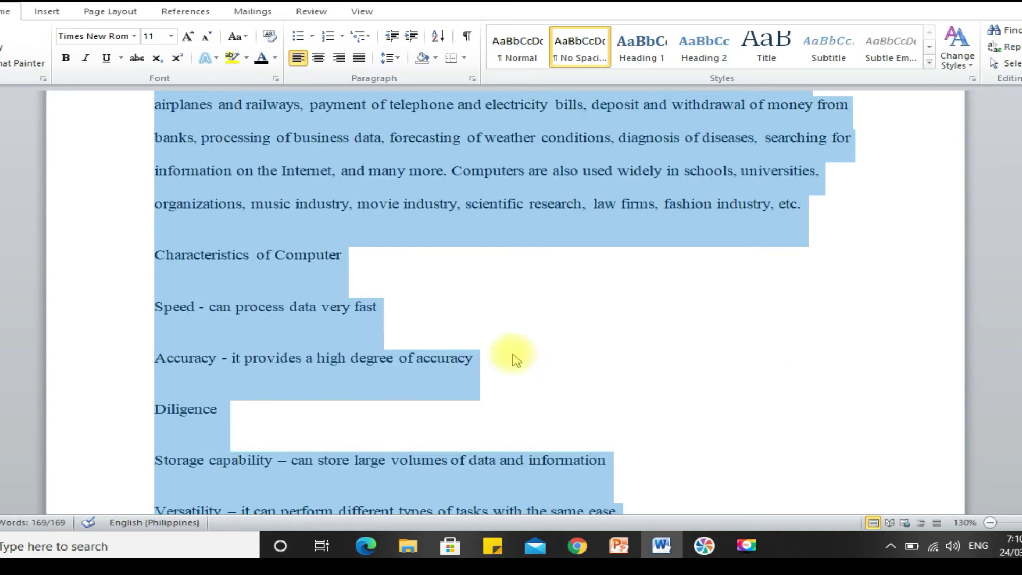
scroll(487, 327, "up", 3)
scroll(485, 330, "up", 2)
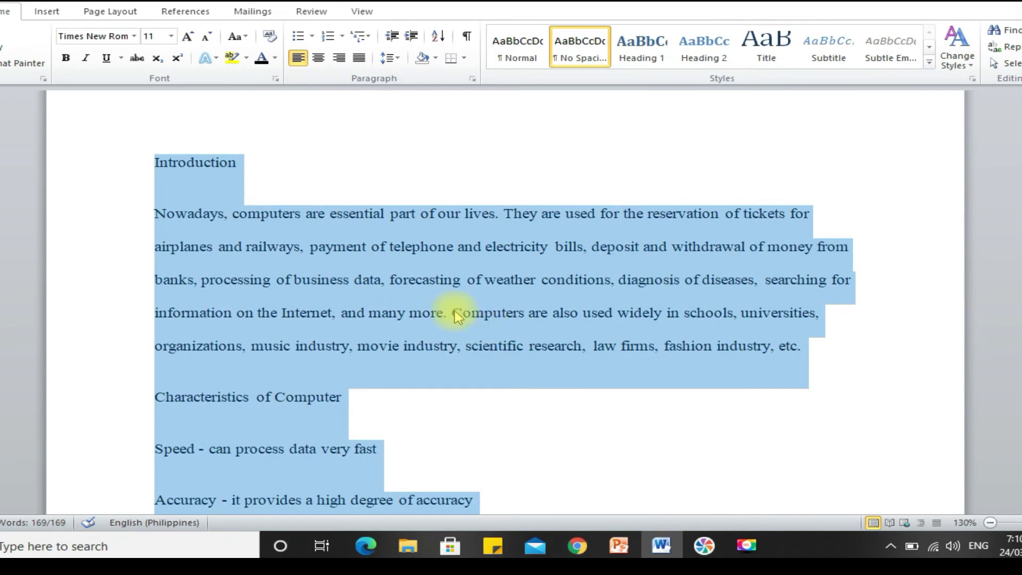
left_click(263, 250)
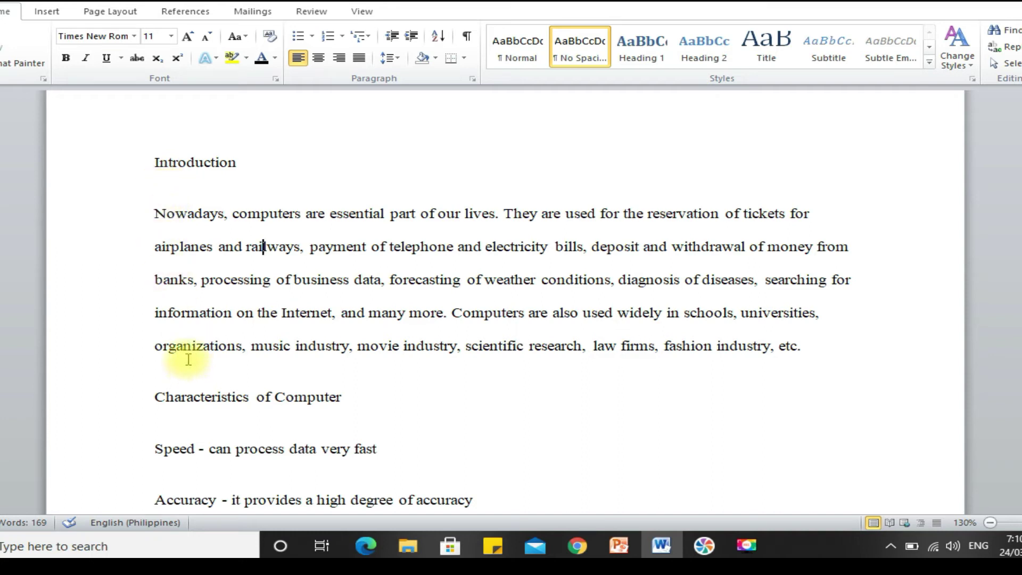
scroll(388, 400, "down", 3)
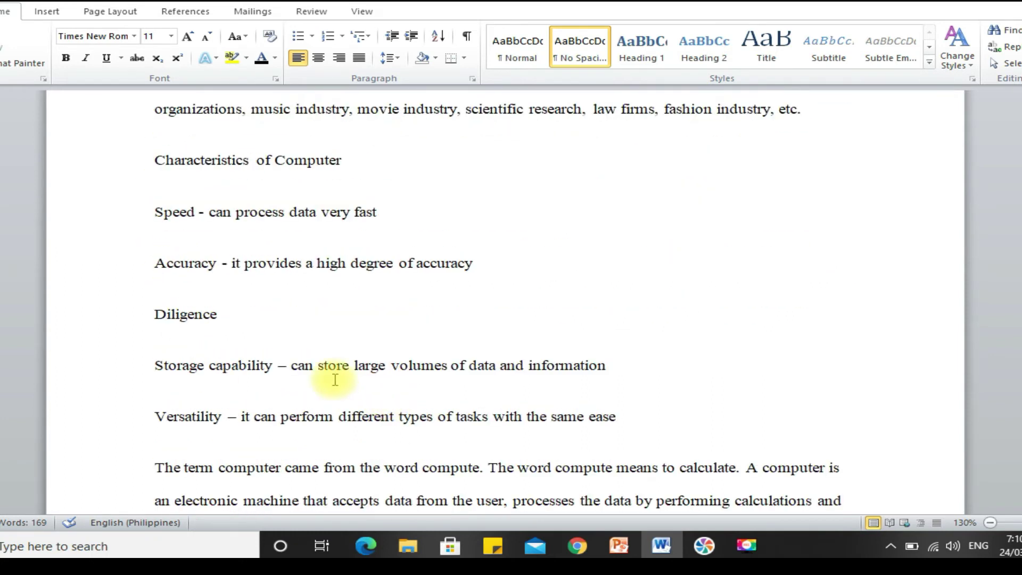
scroll(247, 379, "down", 2)
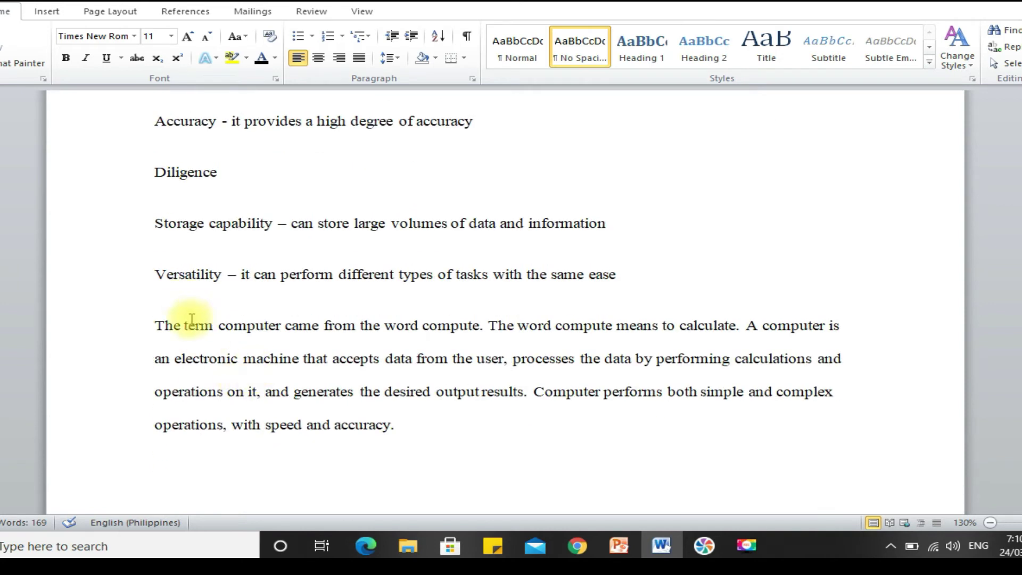
scroll(342, 267, "up", 3)
scroll(358, 332, "down", 2)
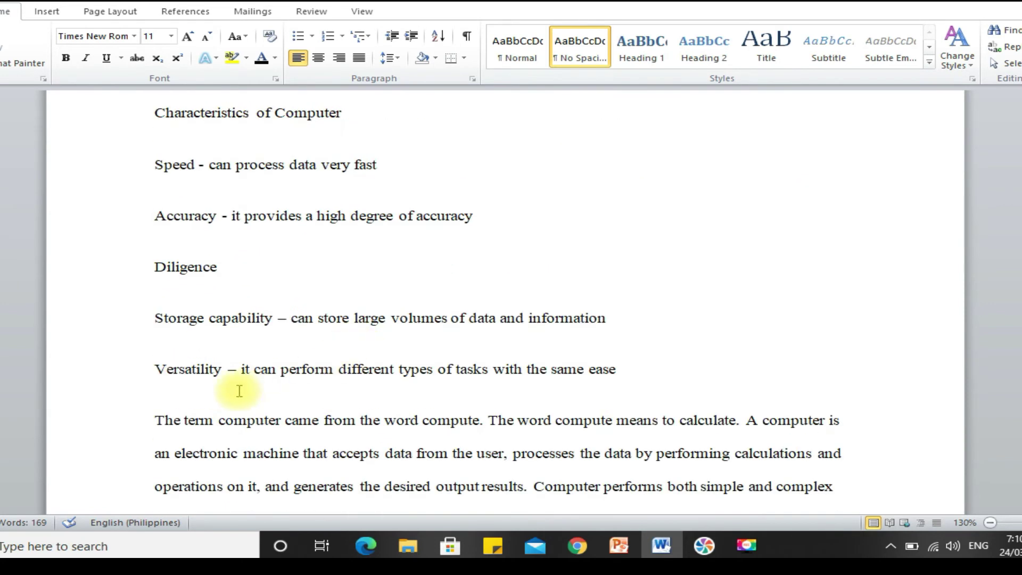
scroll(261, 314, "up", 2)
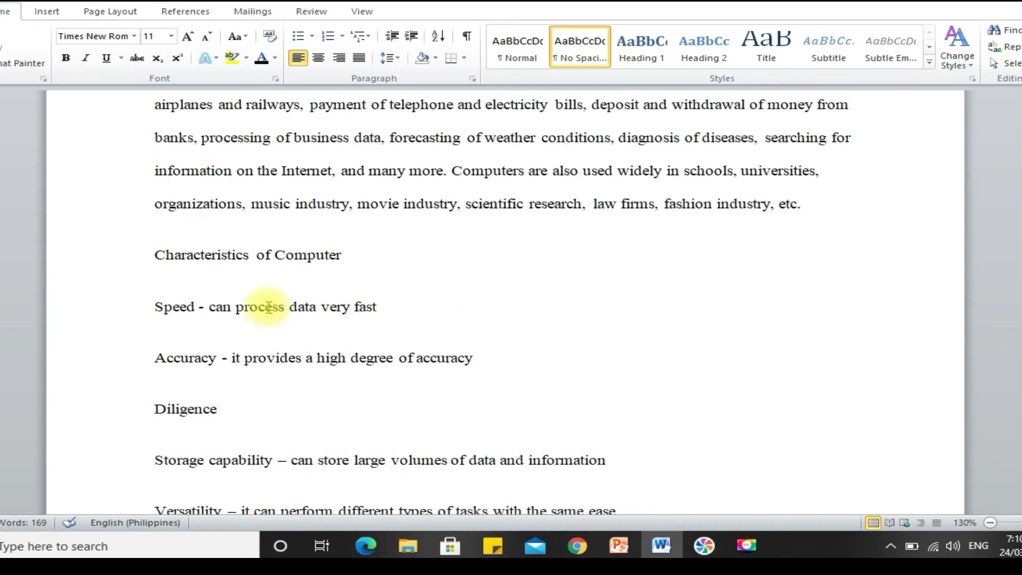
scroll(269, 307, "up", 2)
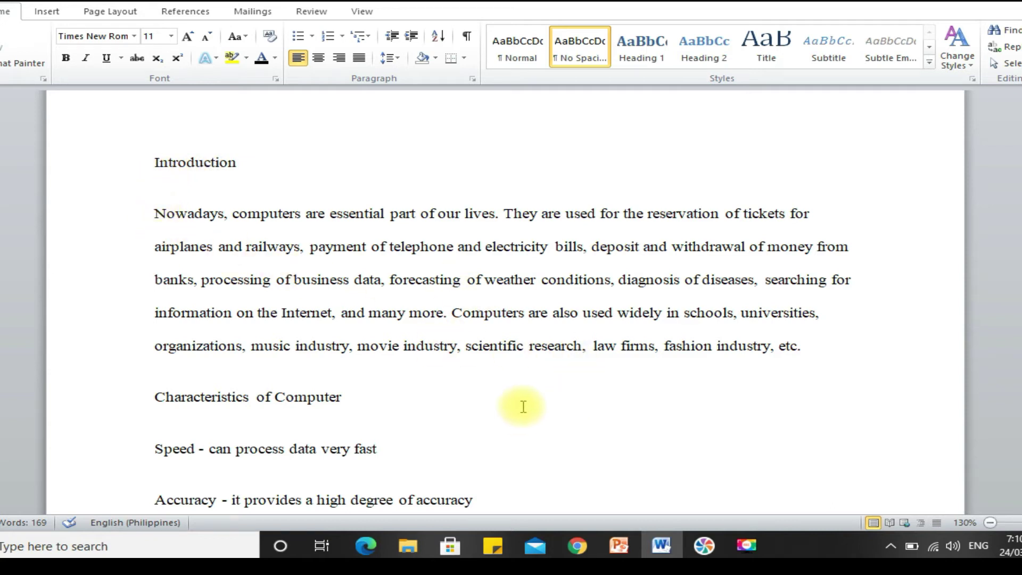
scroll(520, 392, "down", 3)
scroll(499, 341, "up", 3)
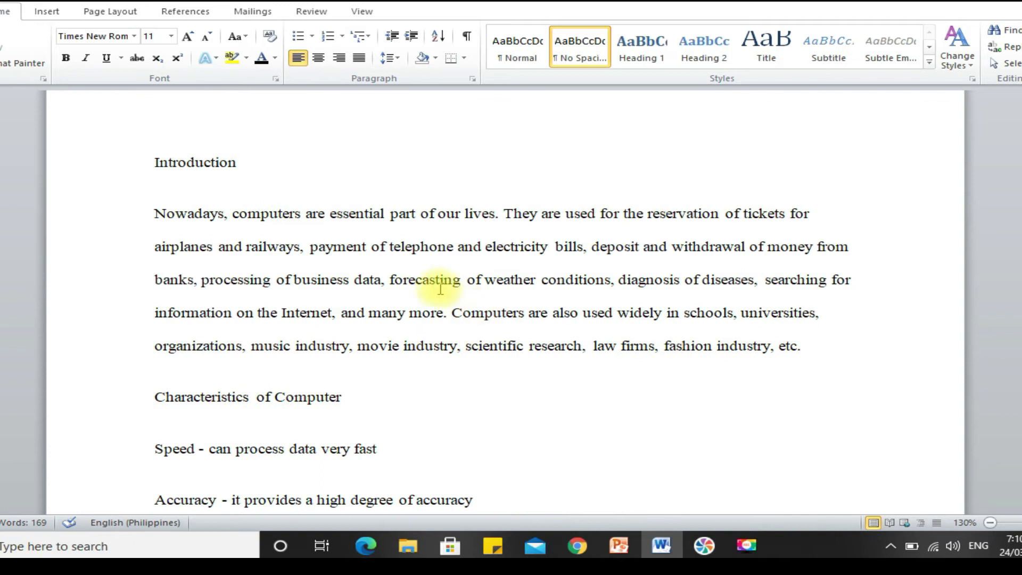
left_click(495, 554)
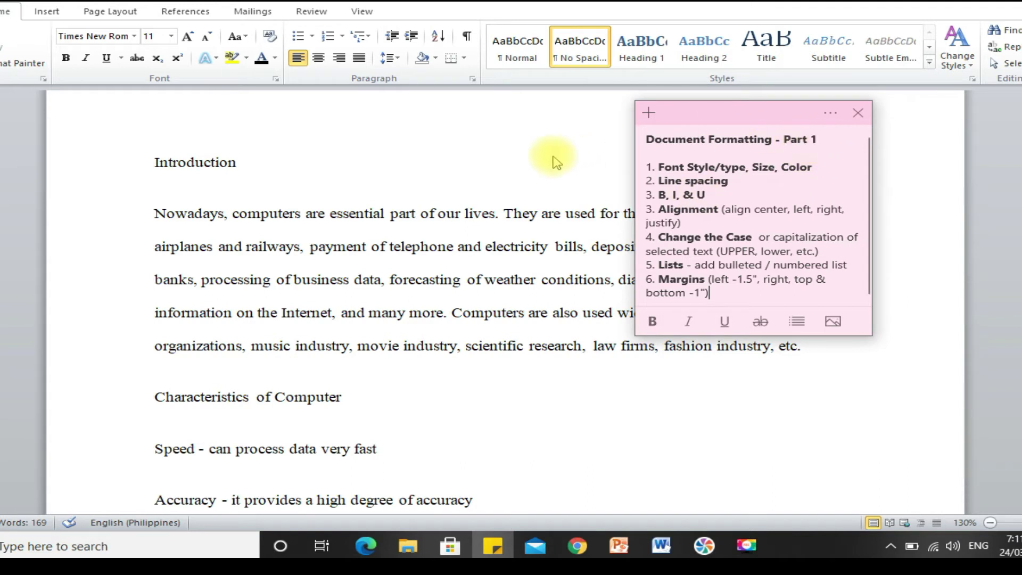
key("alt+Tab")
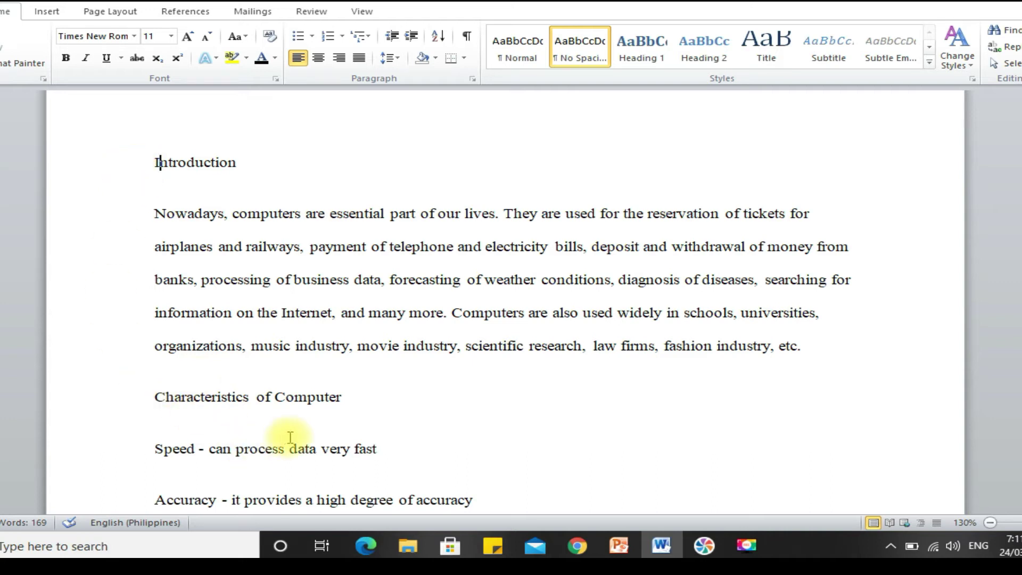
Make the Introduction heading bold.
scroll(287, 431, "down", 5)
scroll(282, 429, "up", 5)
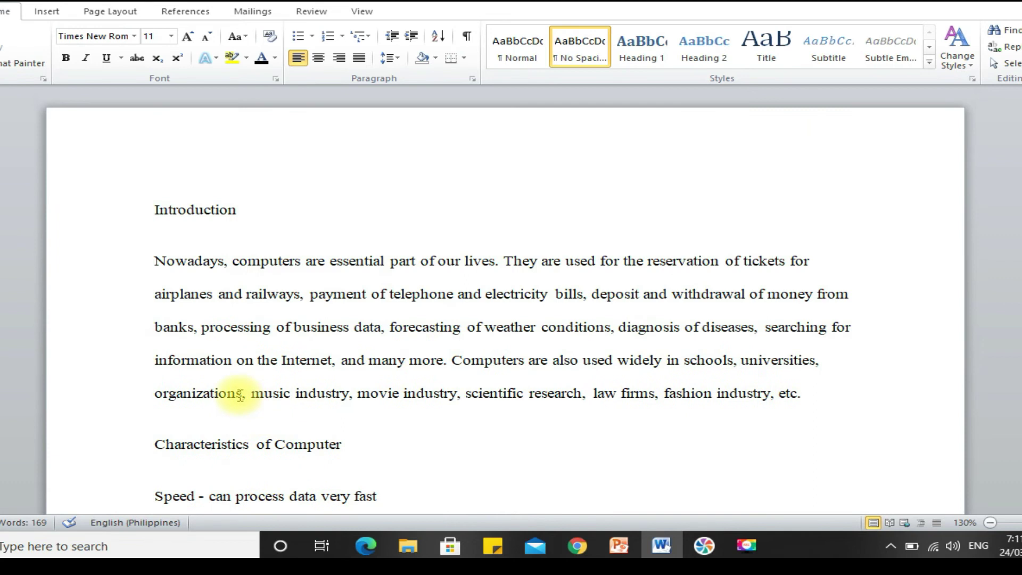
left_click(124, 215)
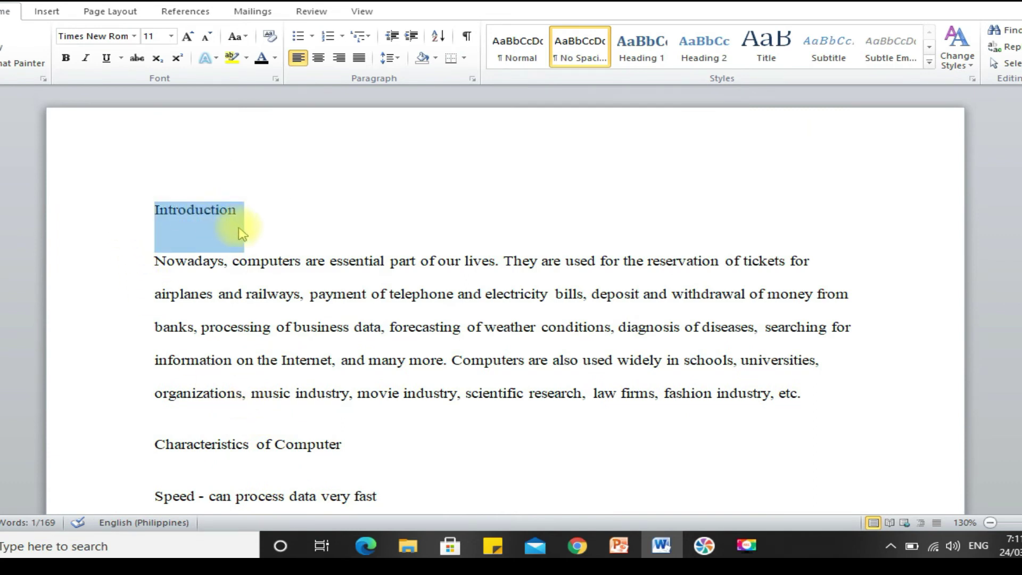
left_click(65, 57)
left_click(331, 261)
Make the Characteristics of Computer heading bold and underlined.
scroll(369, 326, "down", 3)
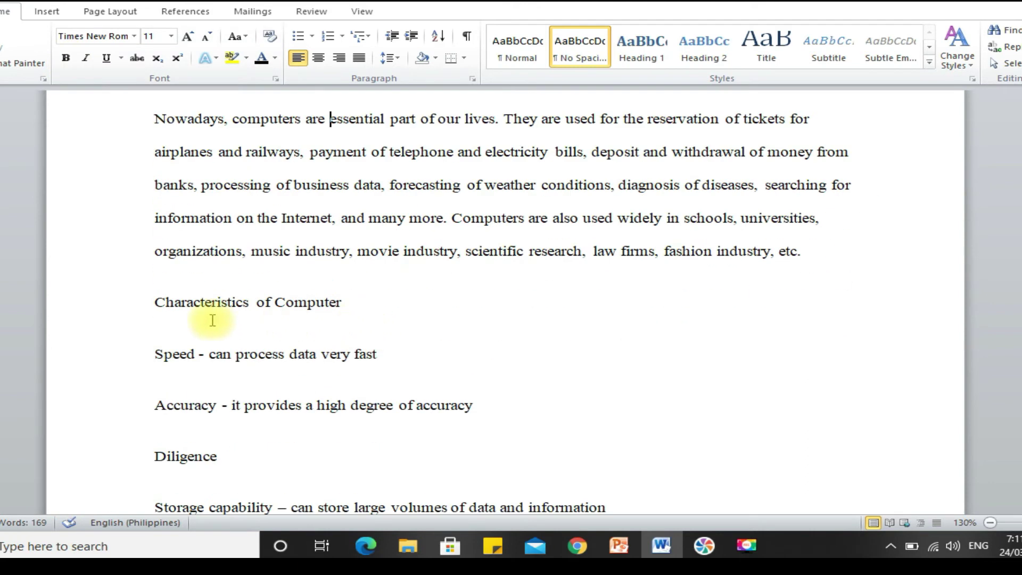
left_click(129, 312)
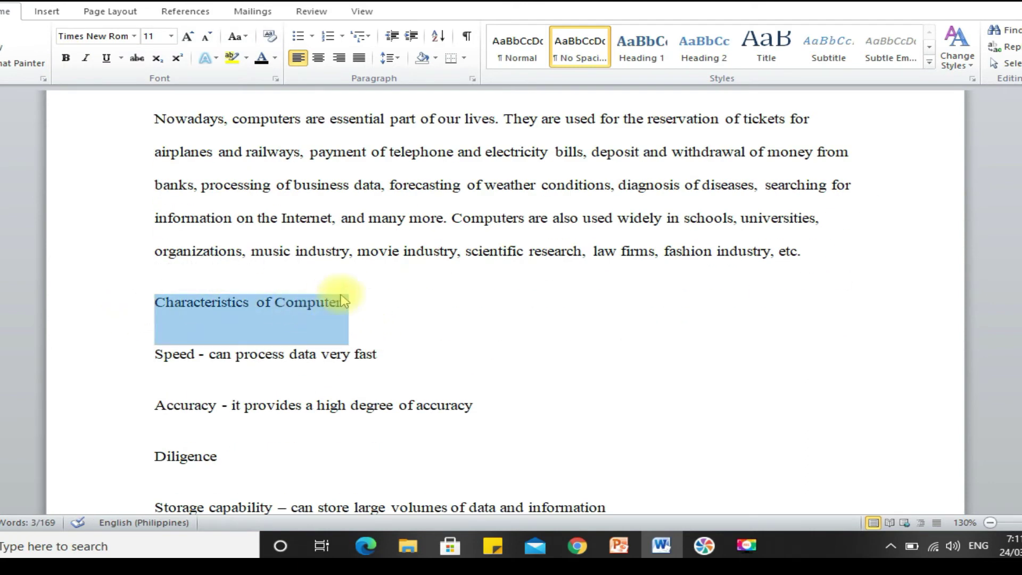
scroll(440, 293, "up", 2)
scroll(435, 300, "up", 1)
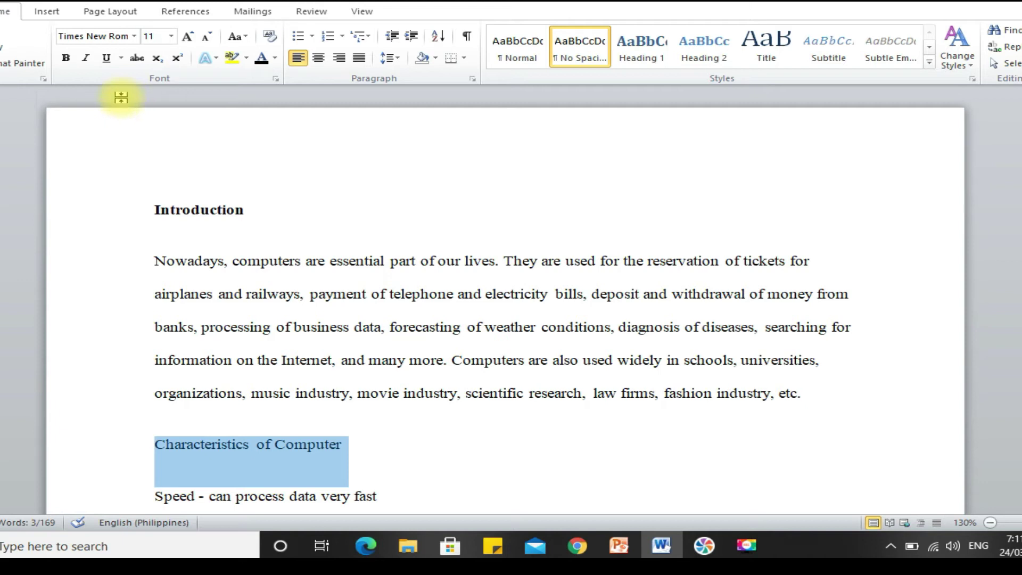
left_click(66, 58)
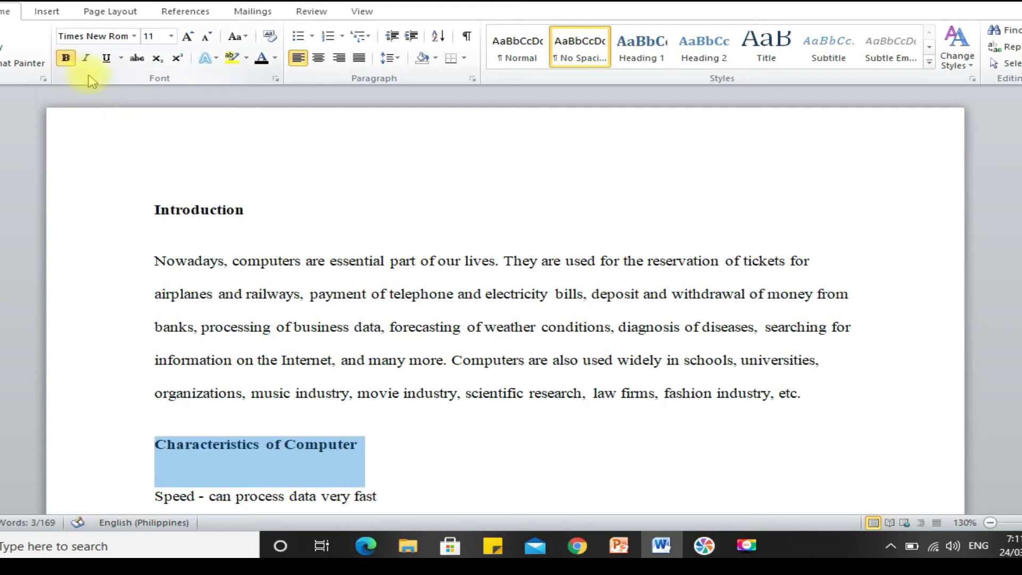
left_click(107, 59)
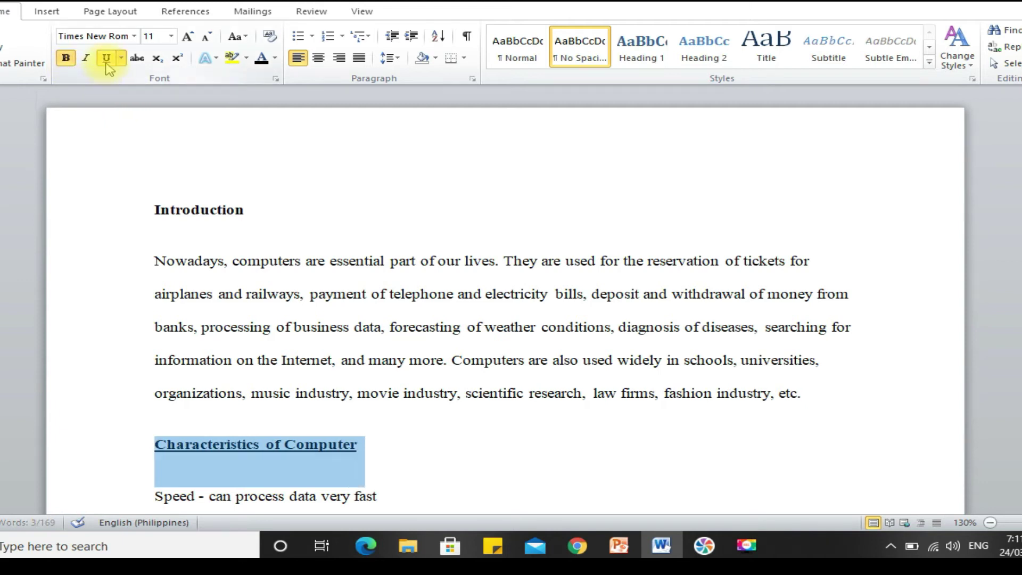
left_click(509, 453)
scroll(492, 421, "down", 2)
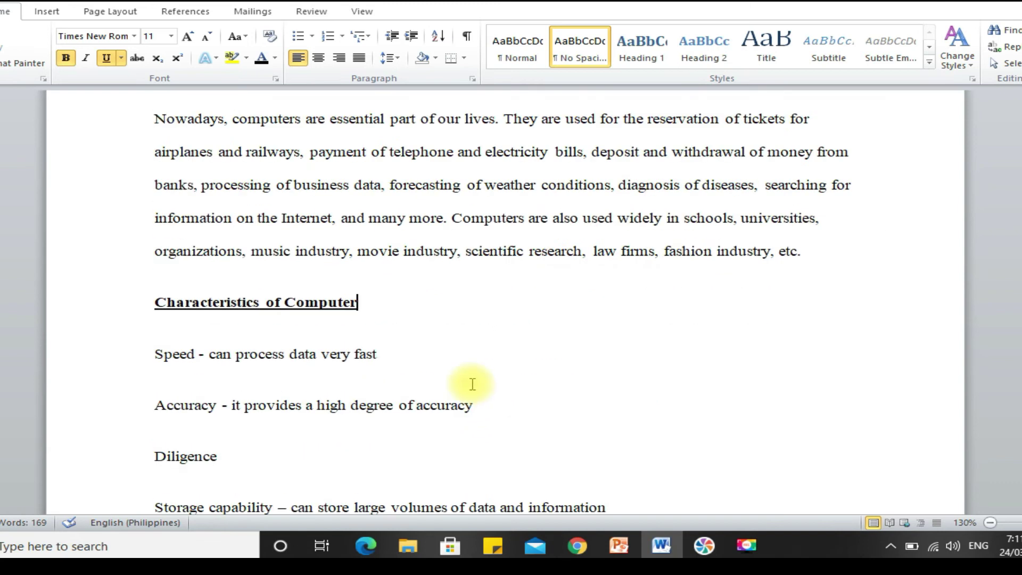
Bold the terms Speed, Accuracy, Diligence and Storage capability.
scroll(470, 381, "down", 3)
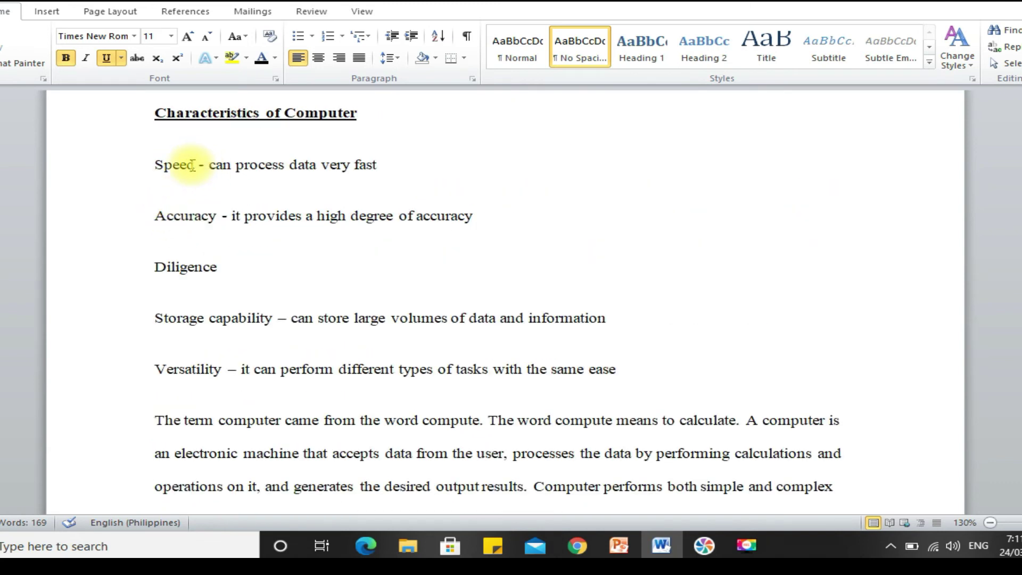
left_click_drag(194, 166, 154, 165)
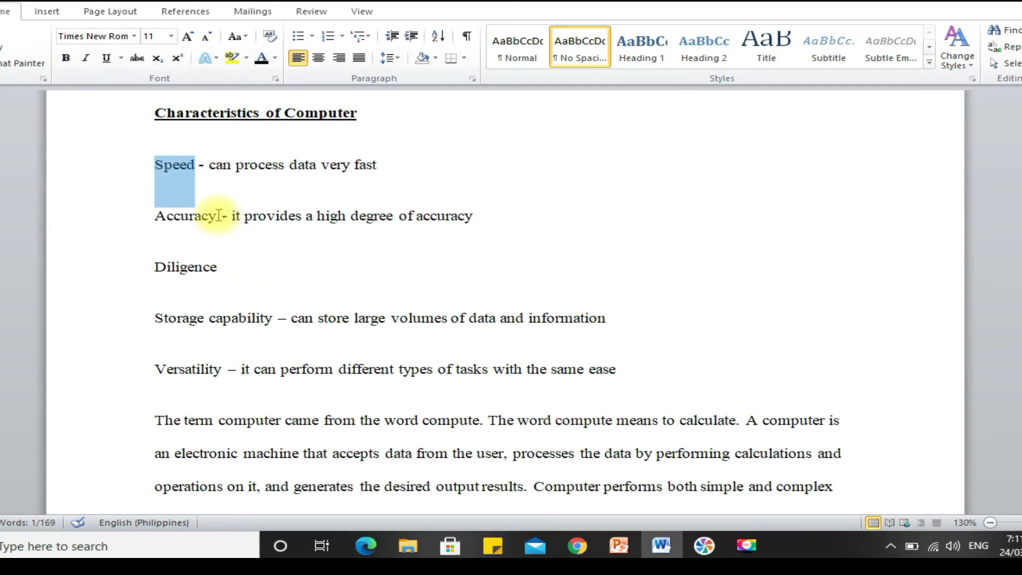
left_click_drag(221, 216, 149, 206)
left_click(267, 240)
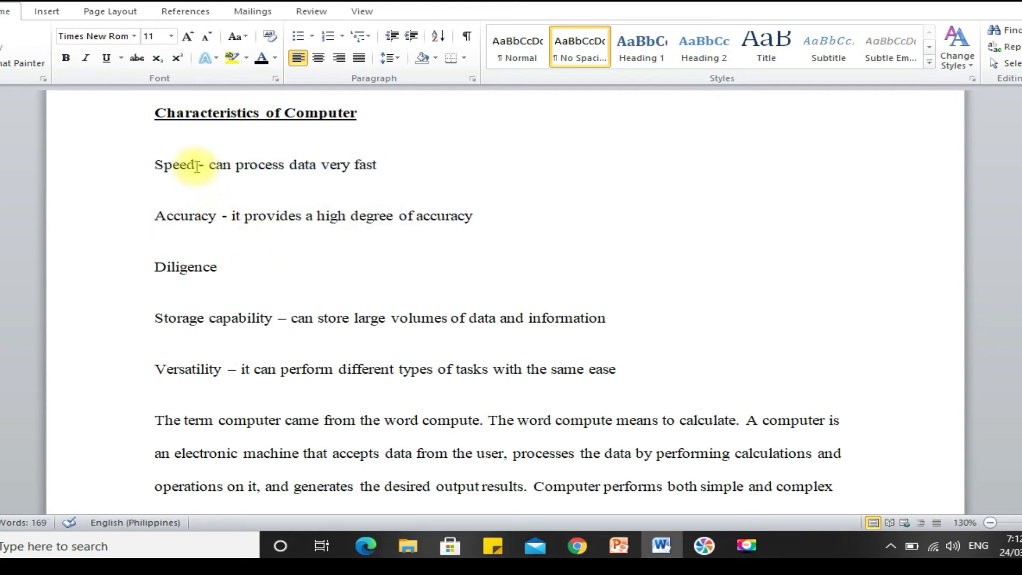
left_click_drag(197, 167, 167, 161)
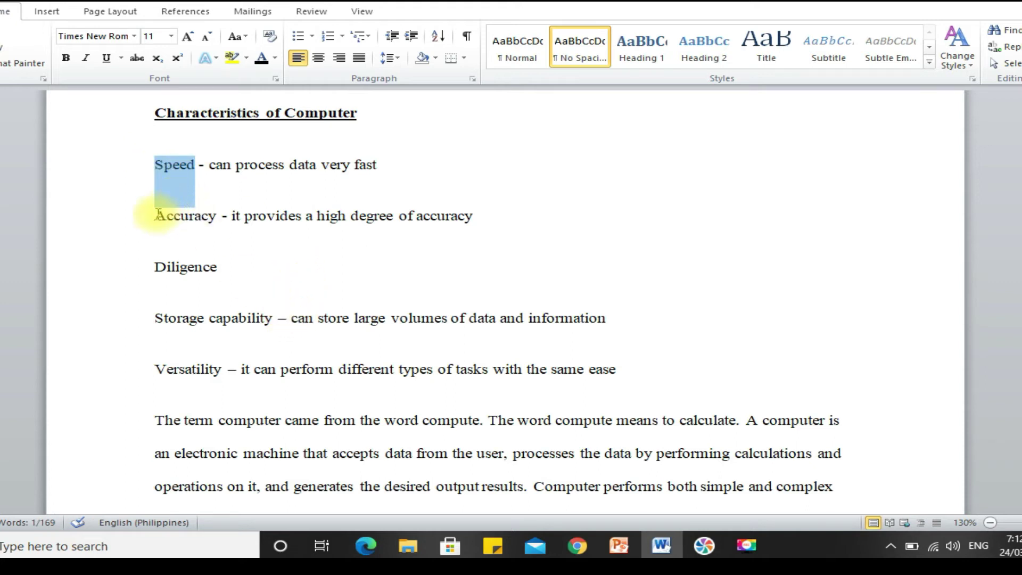
left_click_drag(155, 216, 215, 214)
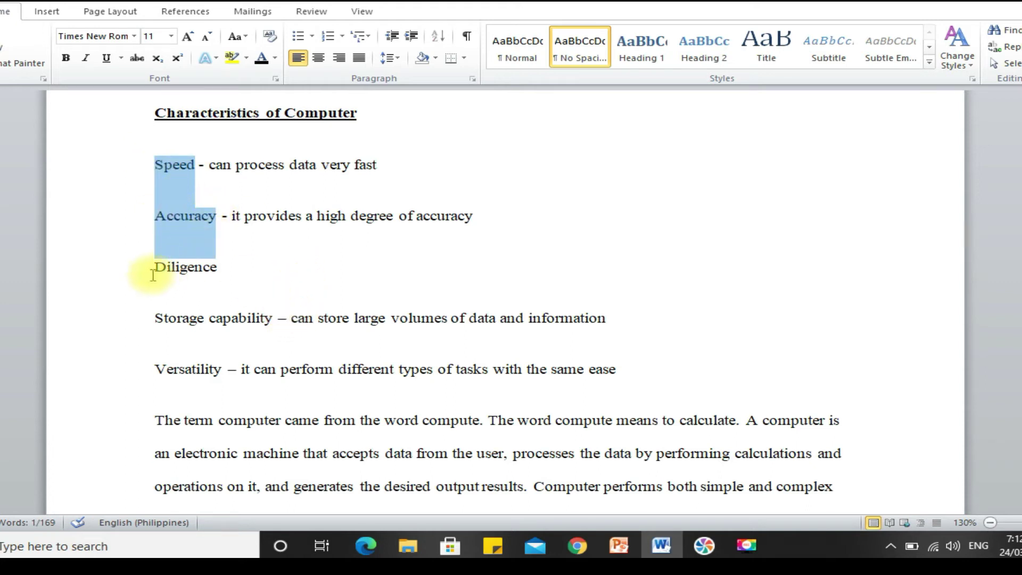
left_click_drag(153, 265, 221, 264)
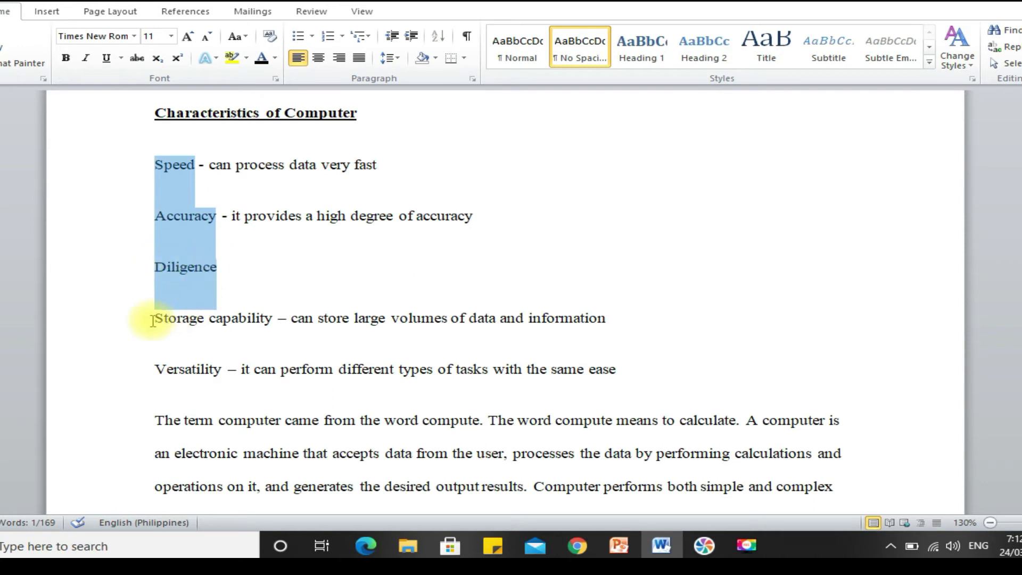
left_click_drag(152, 316, 276, 318)
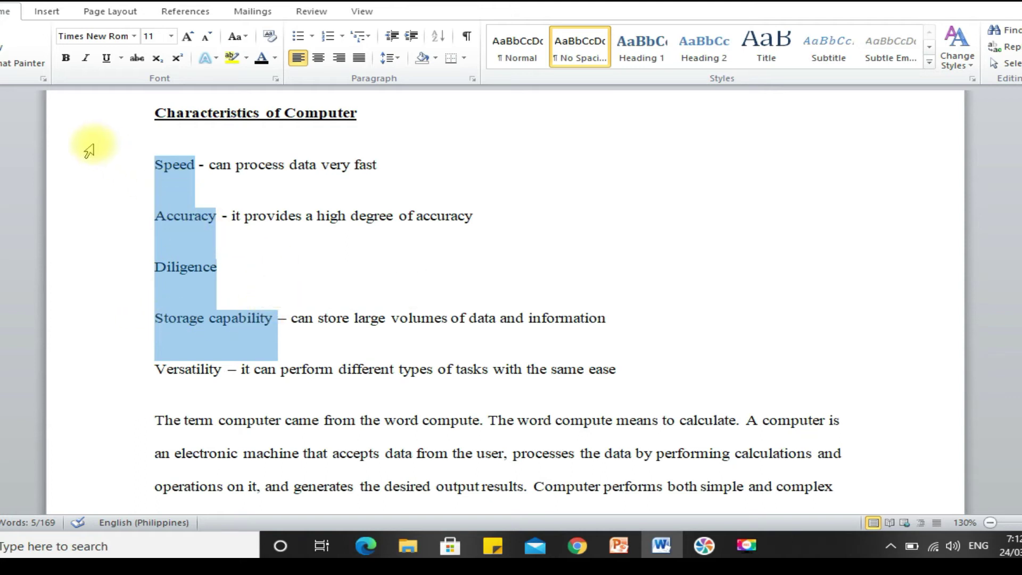
left_click(65, 59)
left_click(355, 217)
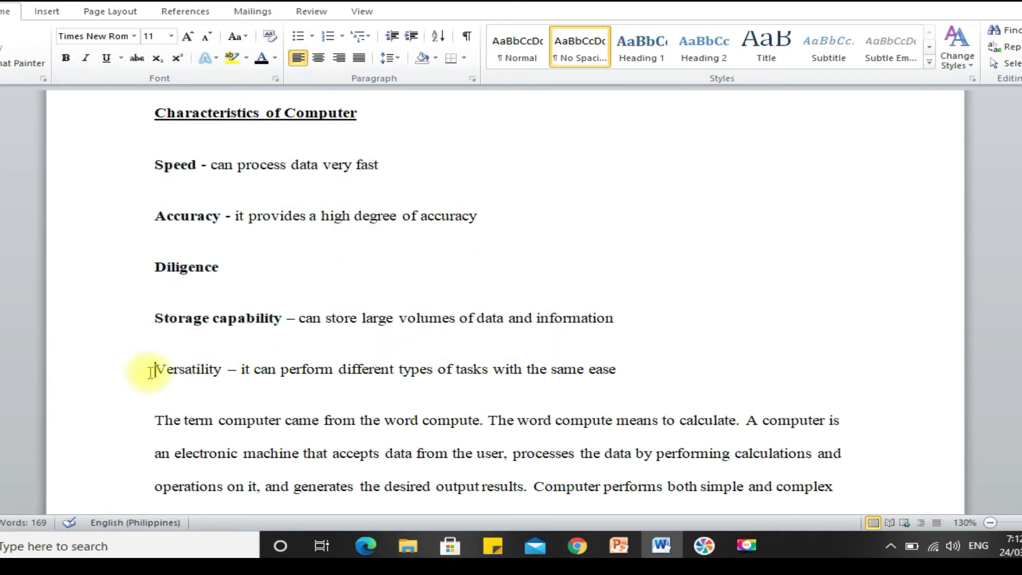
Bold the term Versatility.
left_click_drag(152, 370, 221, 369)
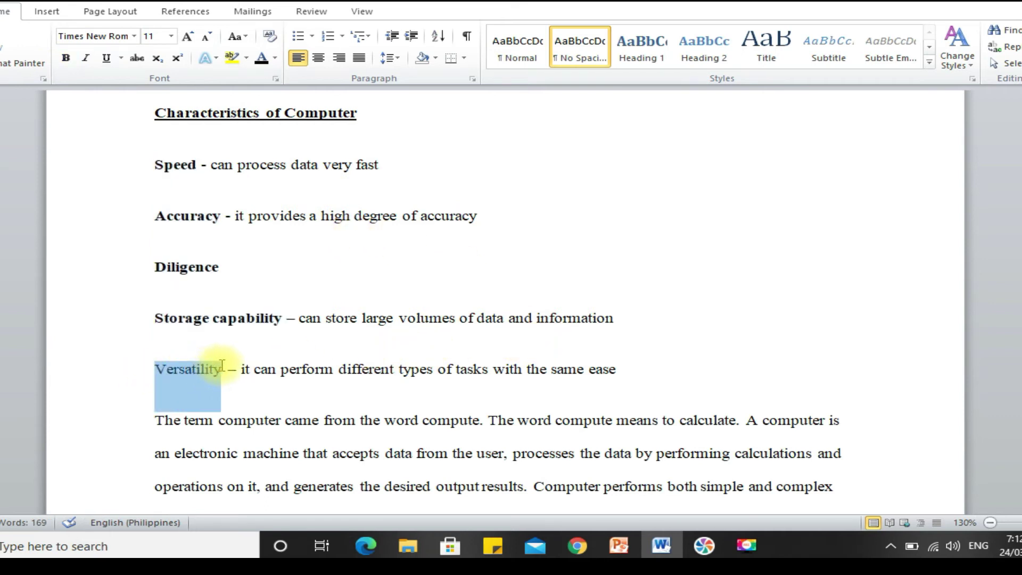
left_click(64, 59)
left_click(757, 420)
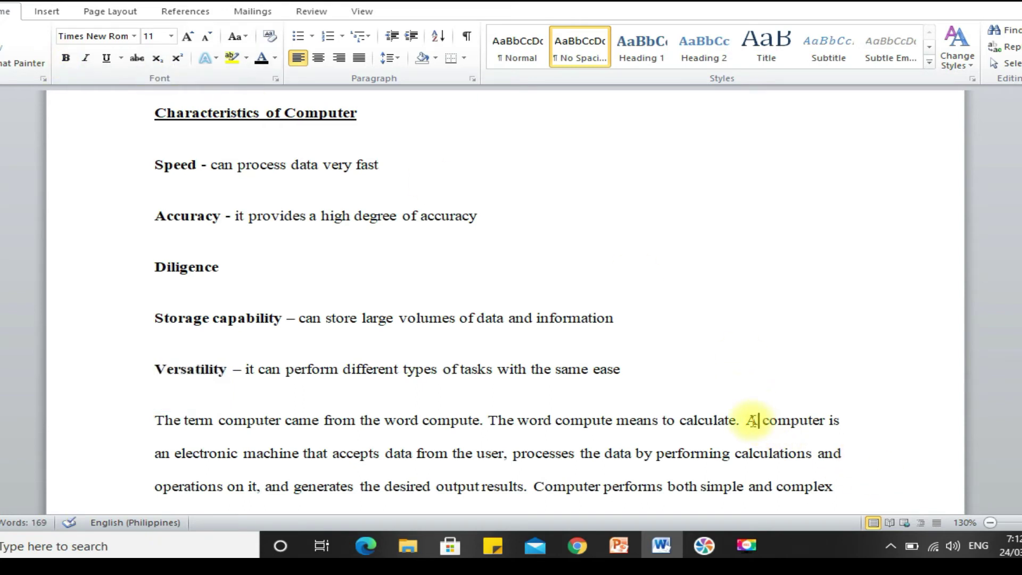
scroll(591, 365, "up", 5)
scroll(518, 410, "down", 7)
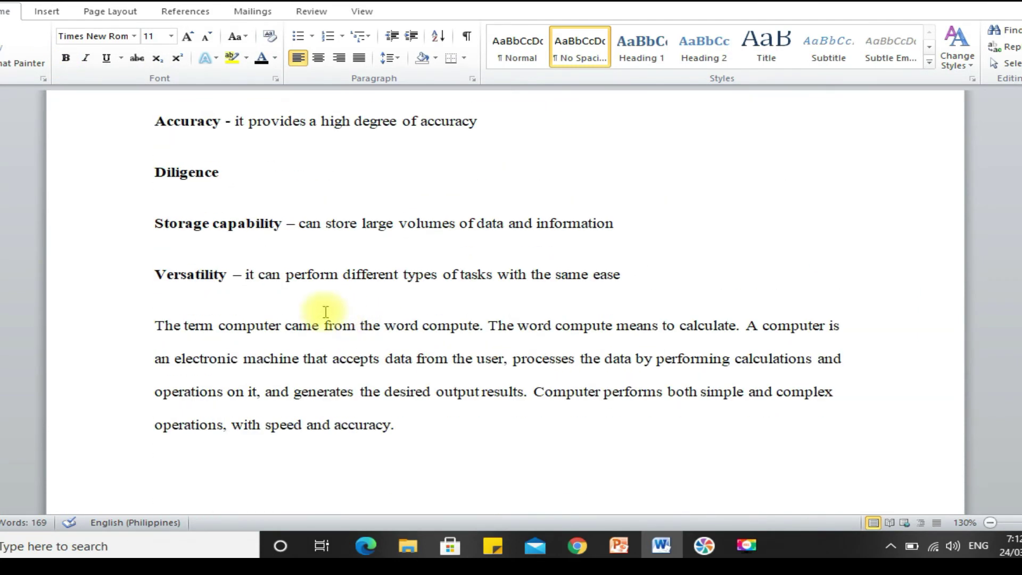
scroll(251, 276, "up", 5)
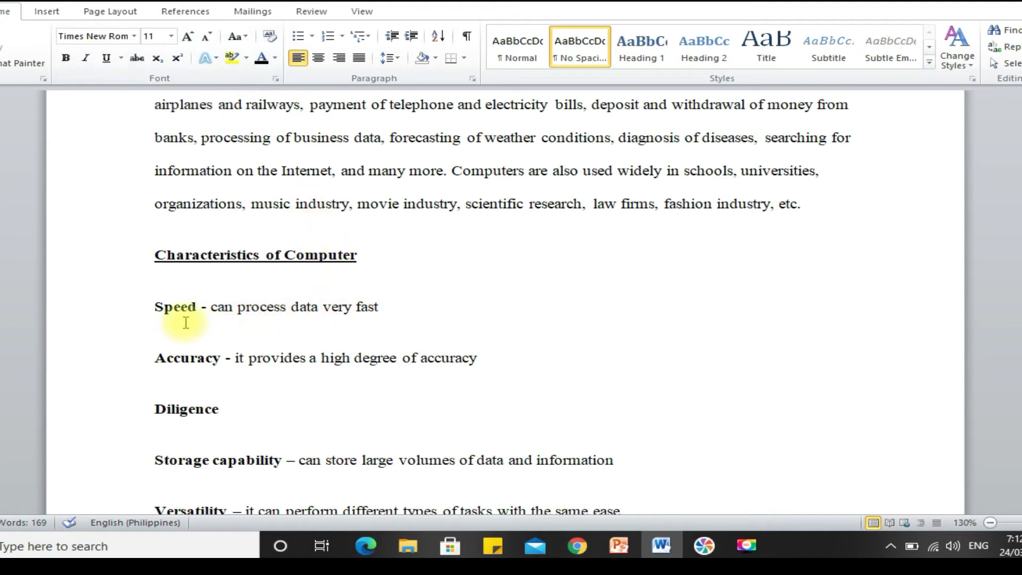
scroll(302, 306, "down", 3)
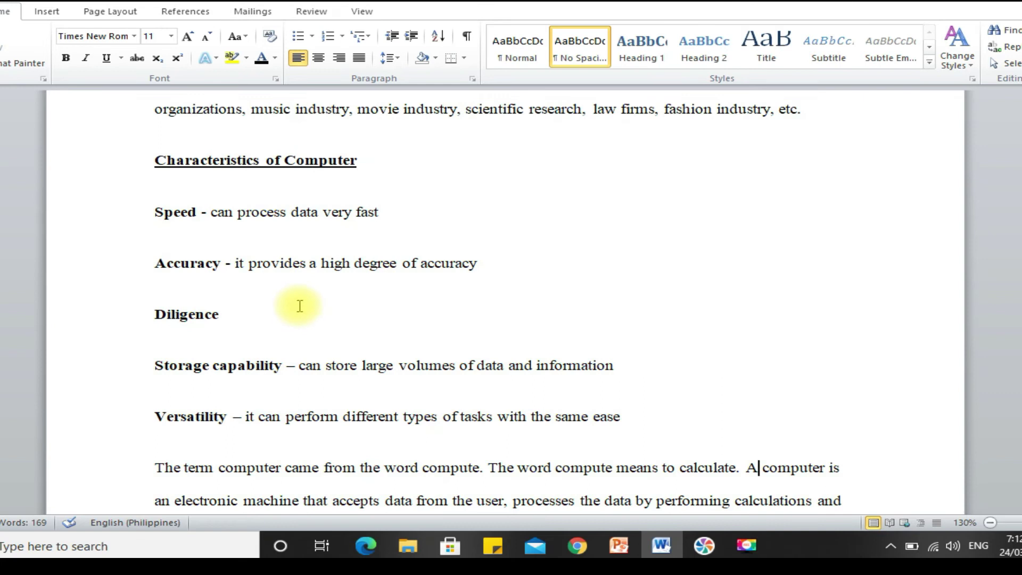
scroll(302, 307, "down", 3)
key("alt+Tab")
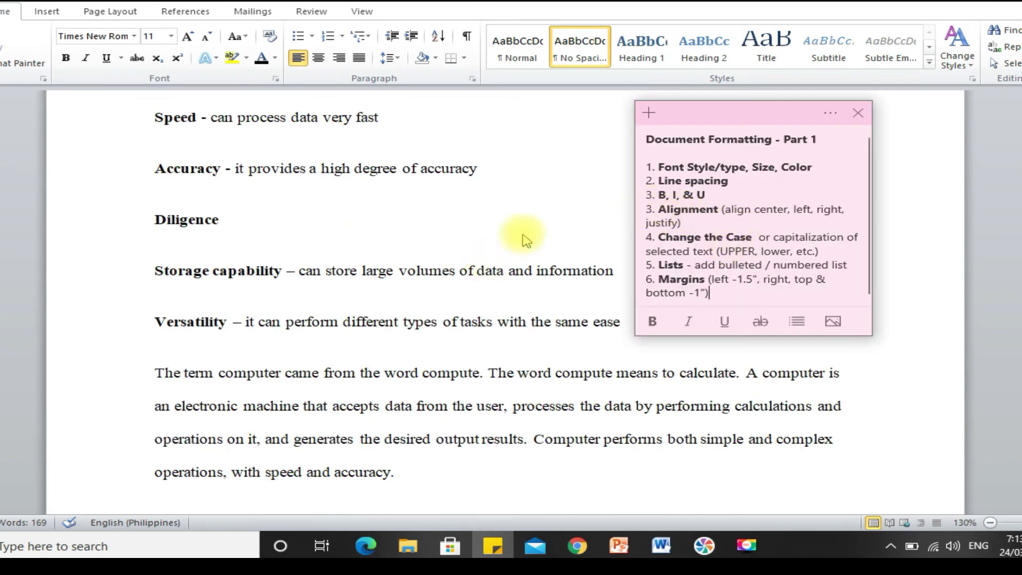
left_click(858, 112)
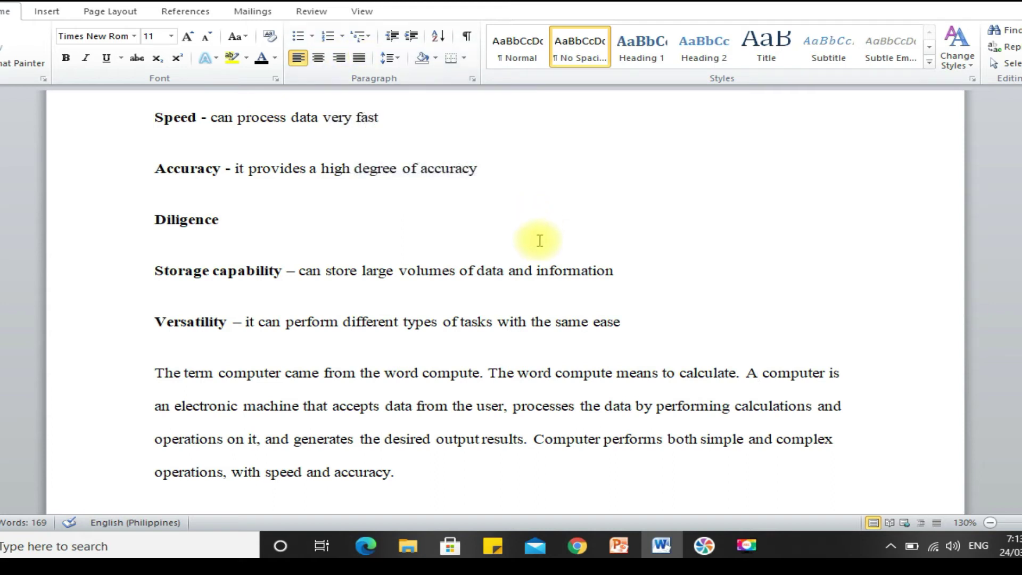
Center the Introduction heading, after briefly trying left and justified alignment.
scroll(536, 240, "up", 6)
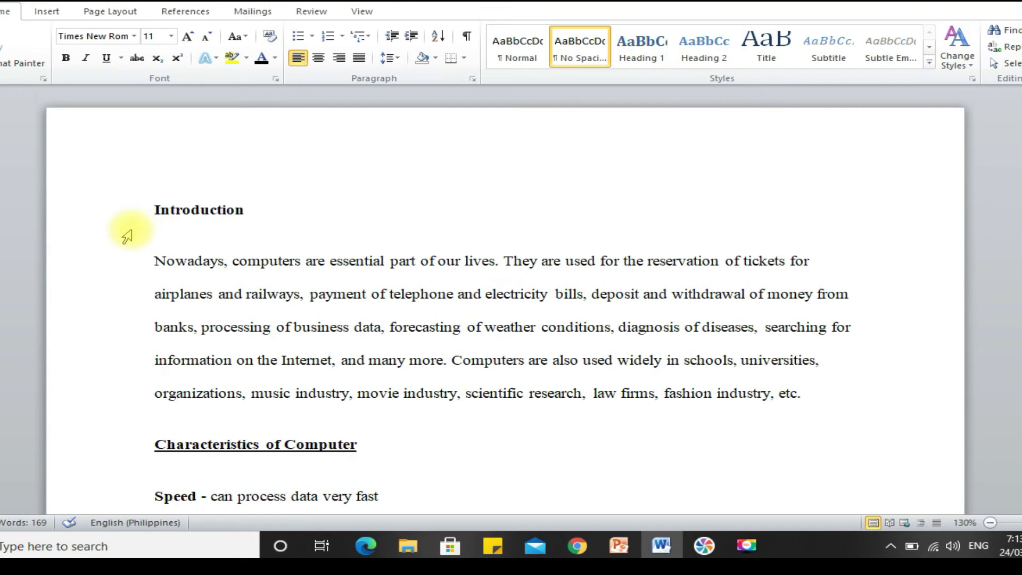
left_click(137, 213)
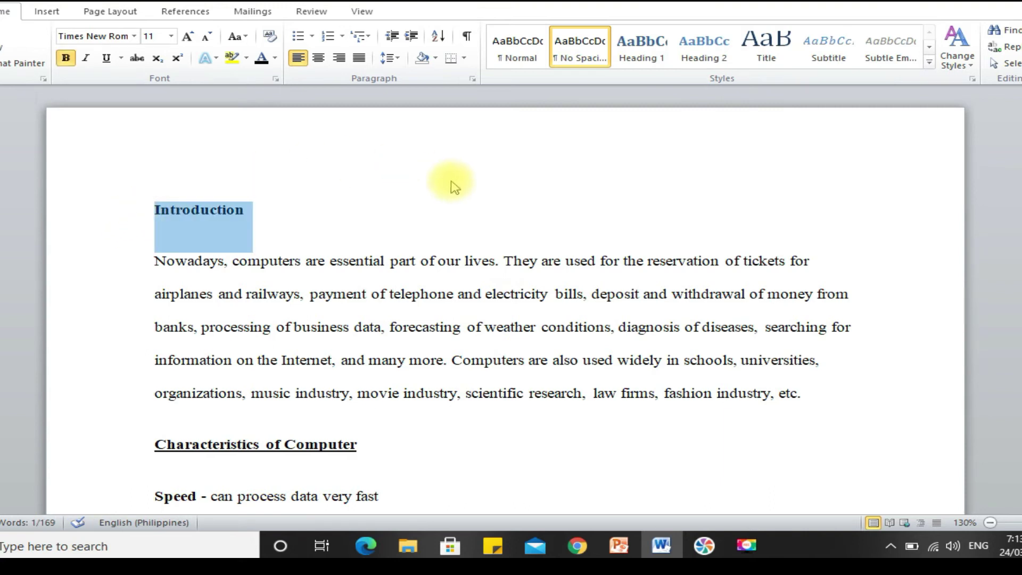
left_click(318, 59)
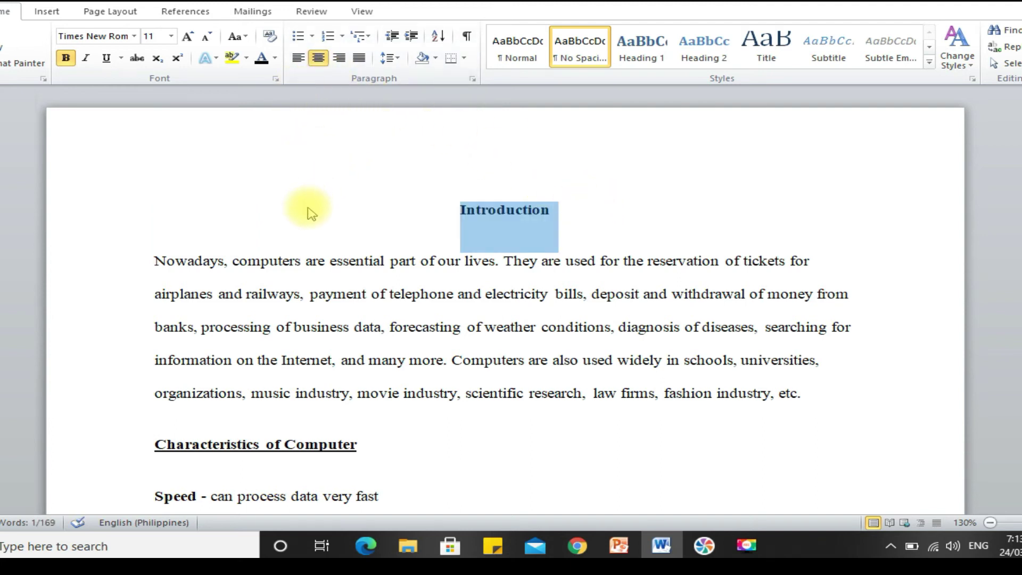
key("ctrl+l")
left_click(191, 210)
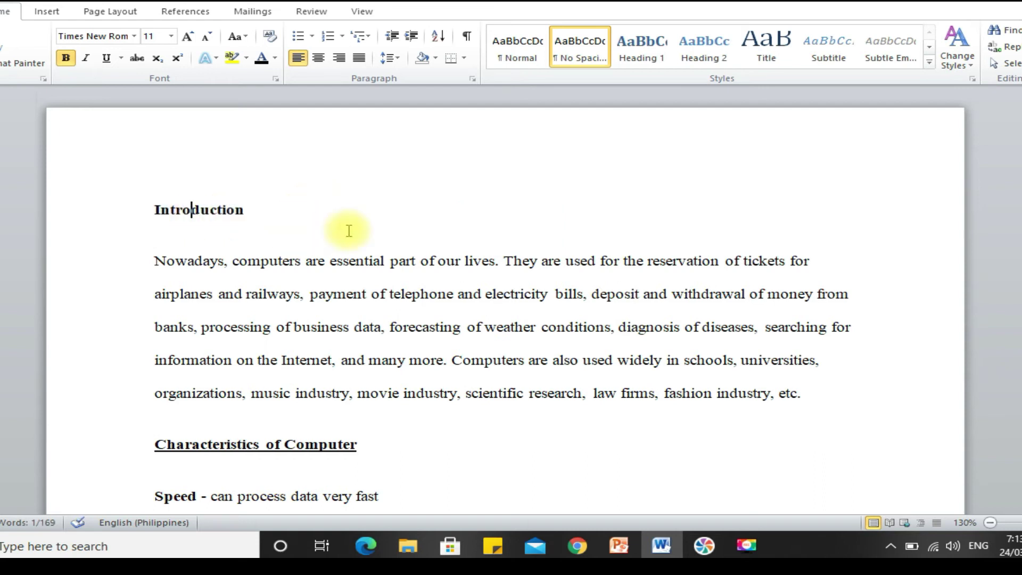
left_click(151, 210)
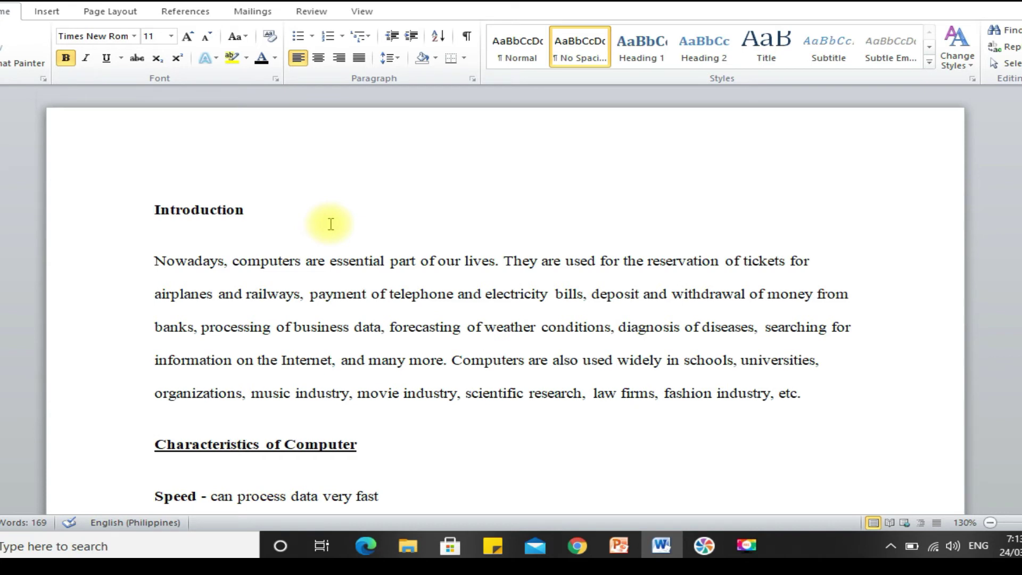
key("ctrl+j")
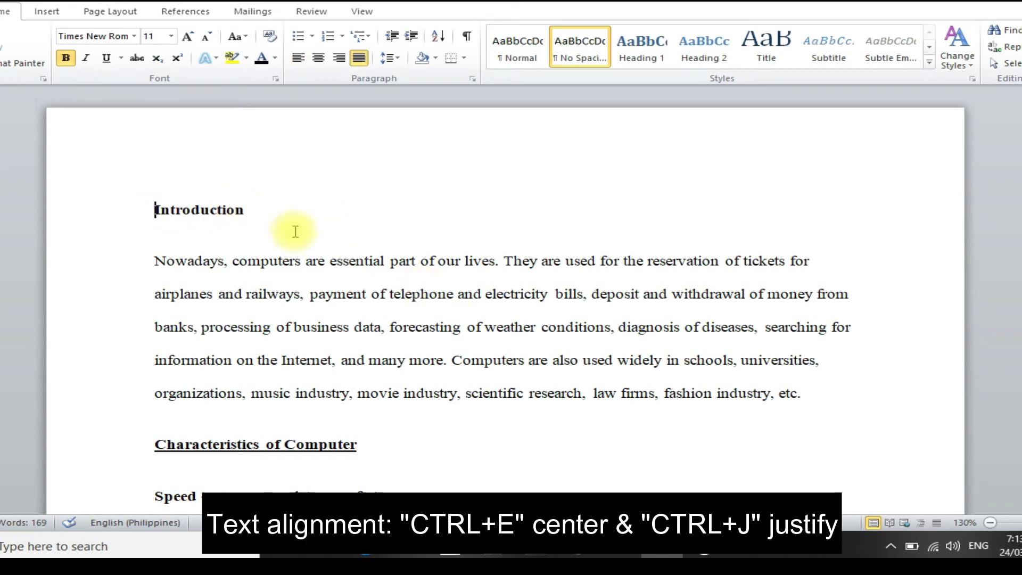
key("ctrl+e")
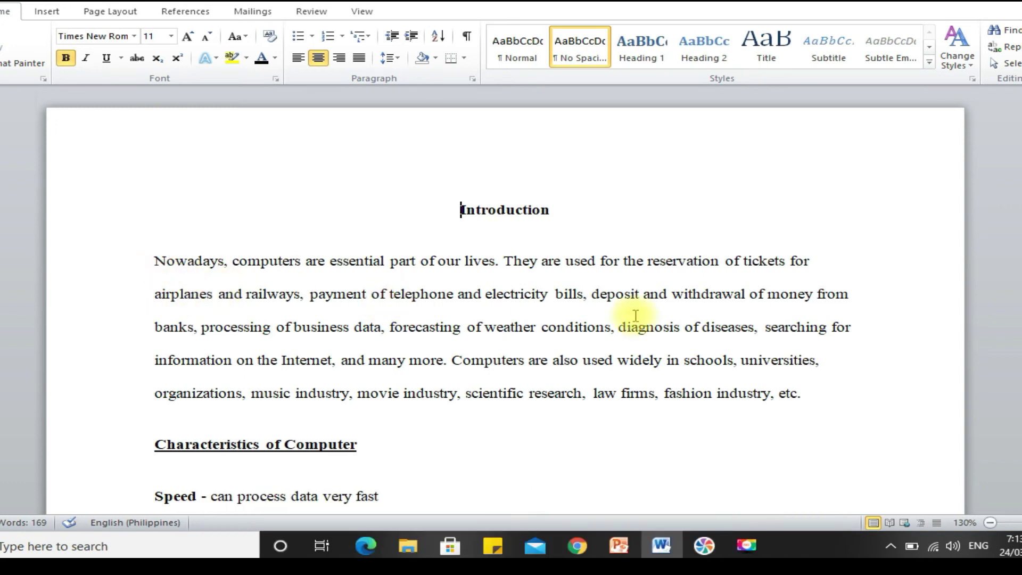
Justify the Nowadays paragraph and The term computer paragraph.
left_click(154, 261)
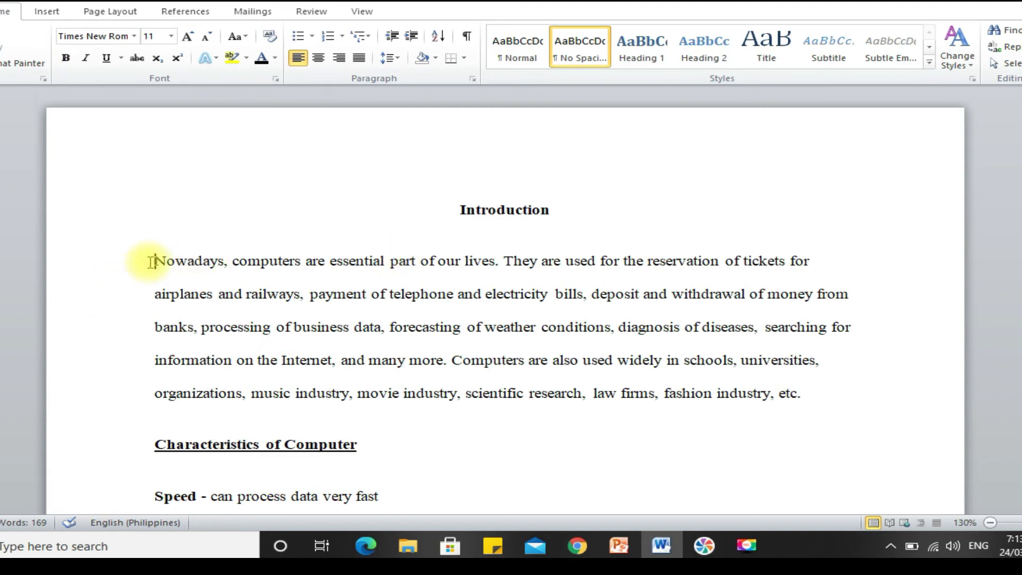
left_click_drag(154, 260, 804, 393)
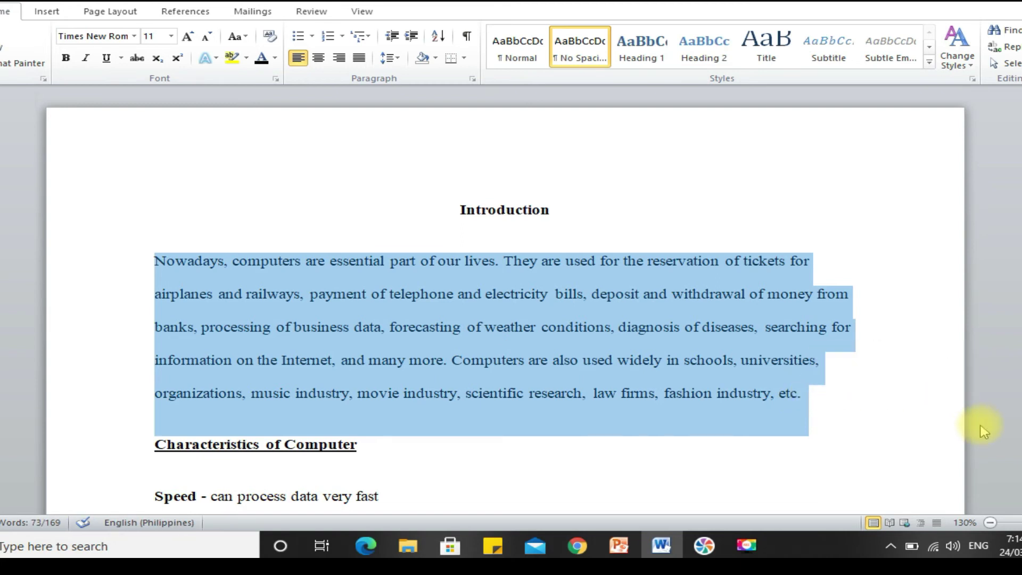
key("ctrl+j")
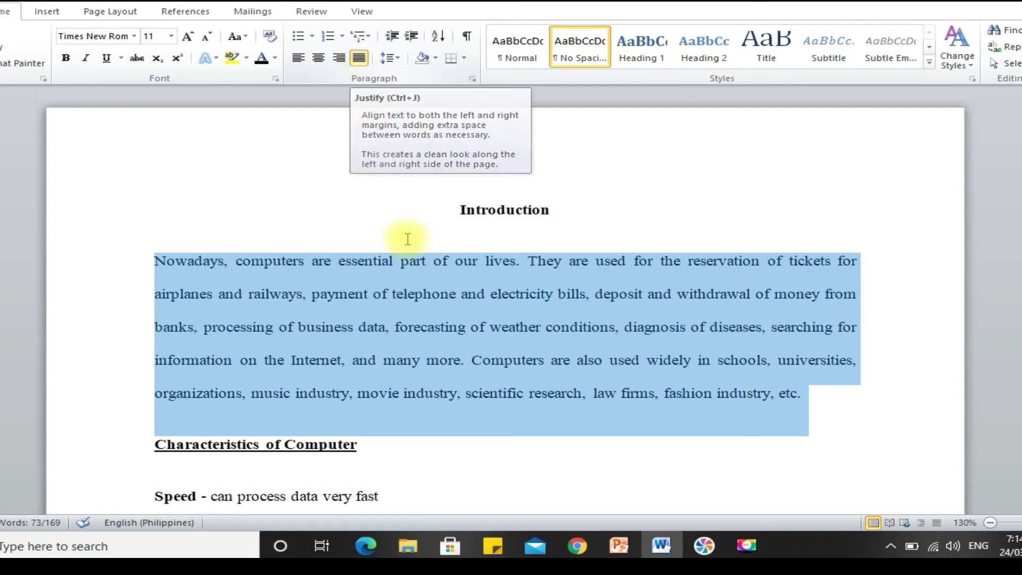
left_click(485, 327)
scroll(669, 356, "down", 3)
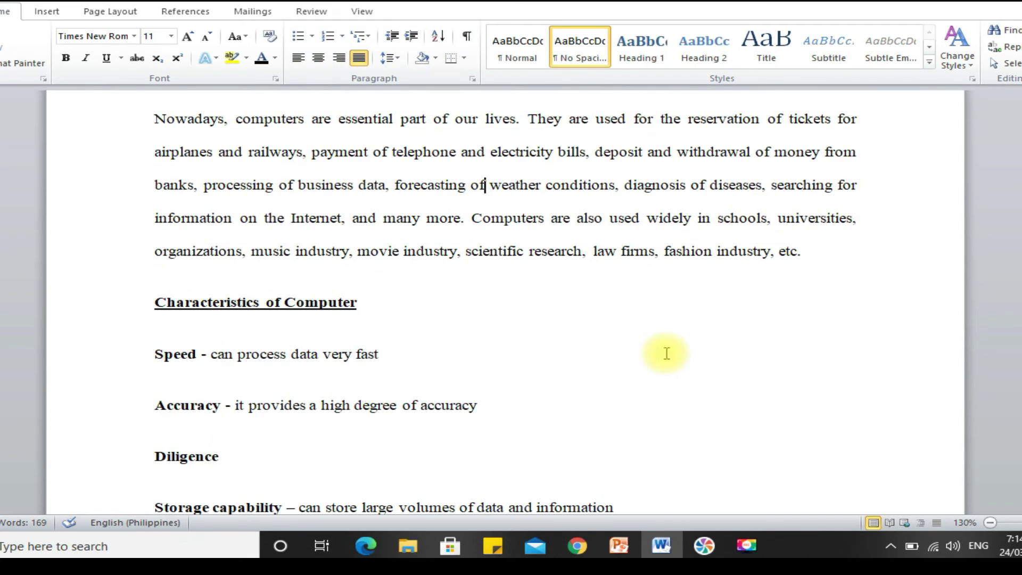
scroll(667, 353, "down", 3)
scroll(665, 346, "down", 3)
scroll(639, 347, "up", 3)
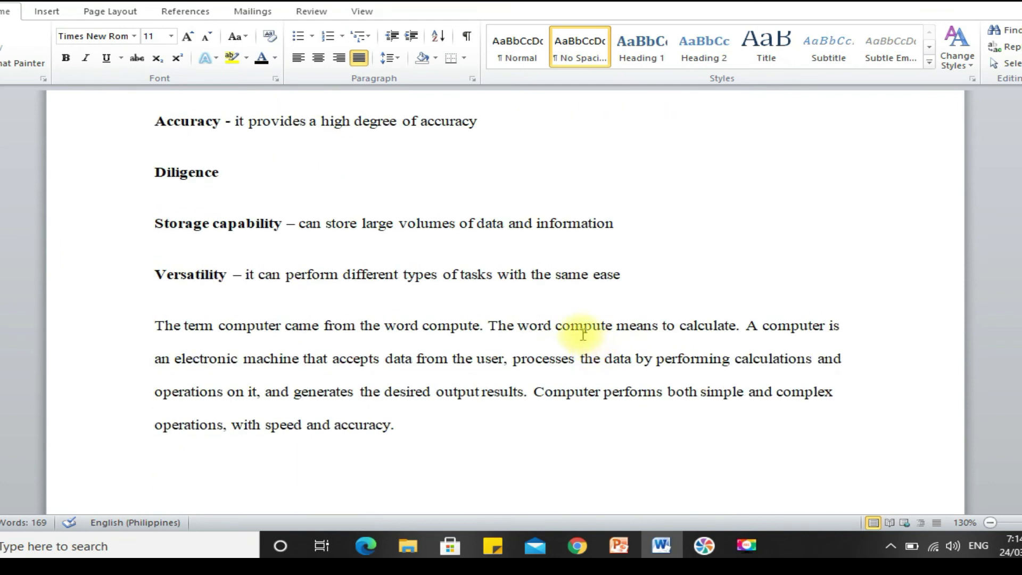
scroll(580, 334, "down", 1)
left_click_drag(153, 232, 530, 322)
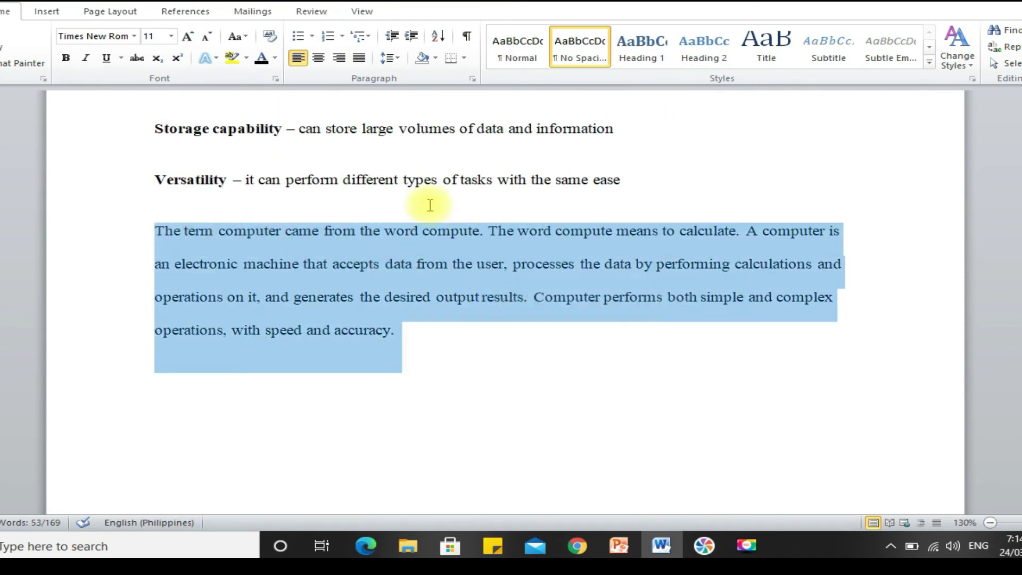
left_click(359, 57)
left_click(850, 386)
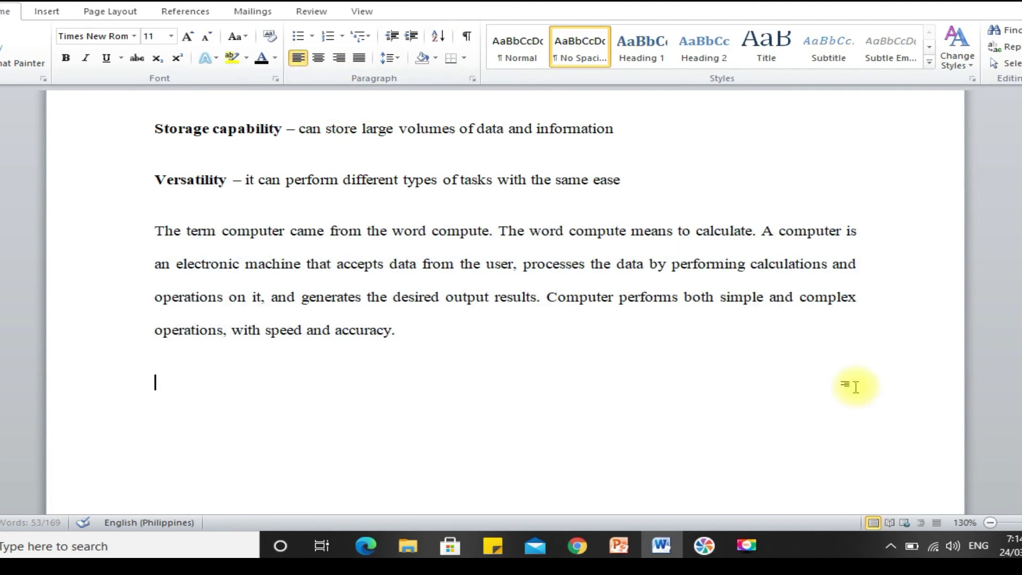
Indent the five characteristic lines under Characteristics of Computer with Tab.
scroll(864, 399, "up", 4)
left_click_drag(155, 164, 627, 368)
key("Tab")
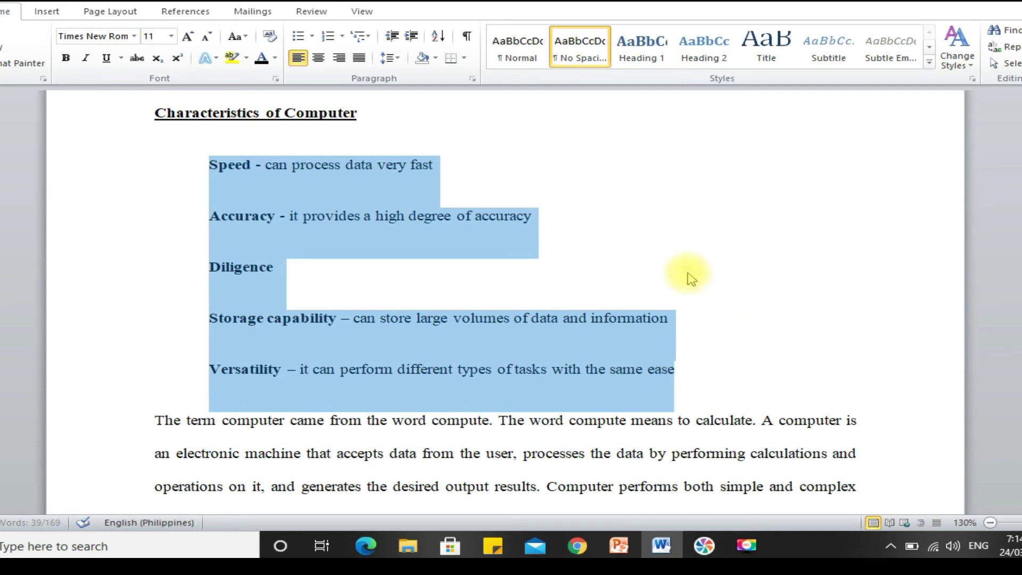
left_click(642, 231)
scroll(388, 263, "up", 2)
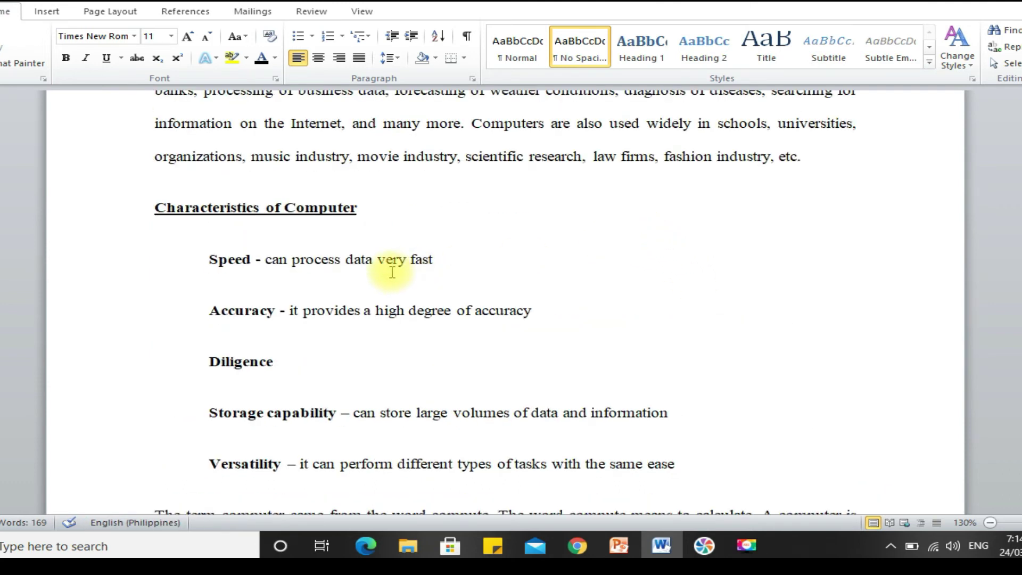
scroll(295, 361, "down", 2)
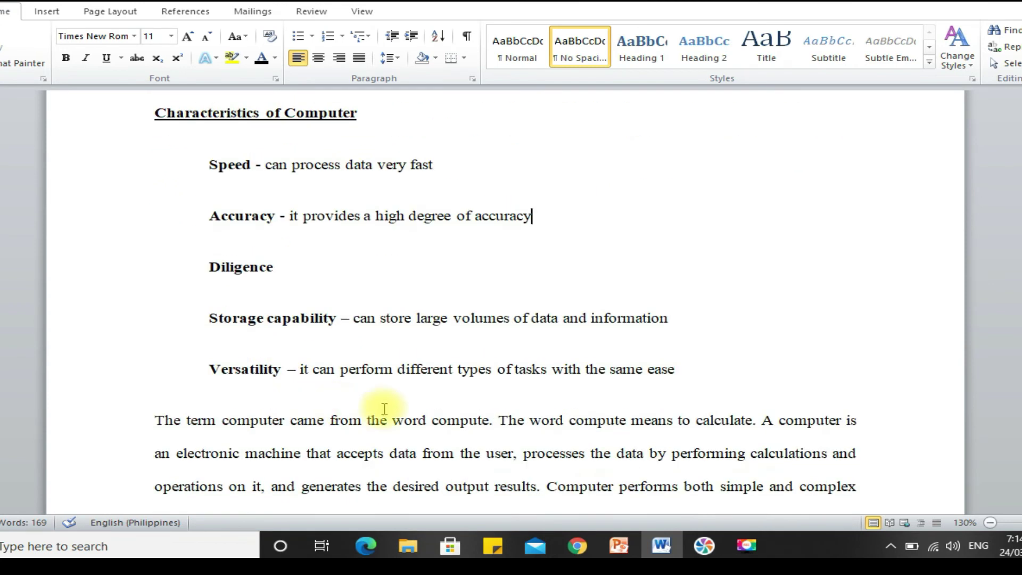
Check the formatting note, then select the Introduction heading at the top of the essay.
left_click(495, 553)
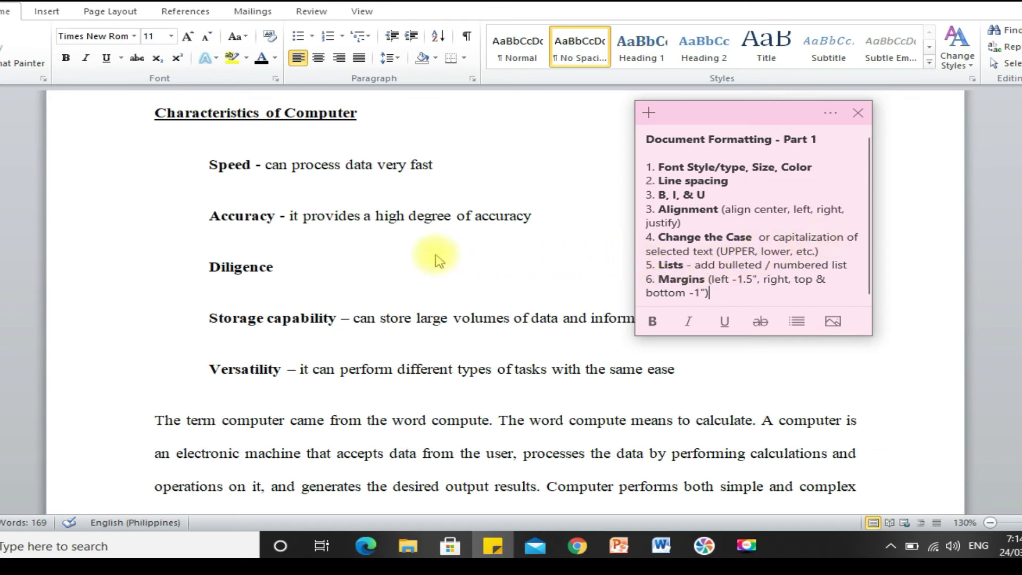
left_click(438, 236)
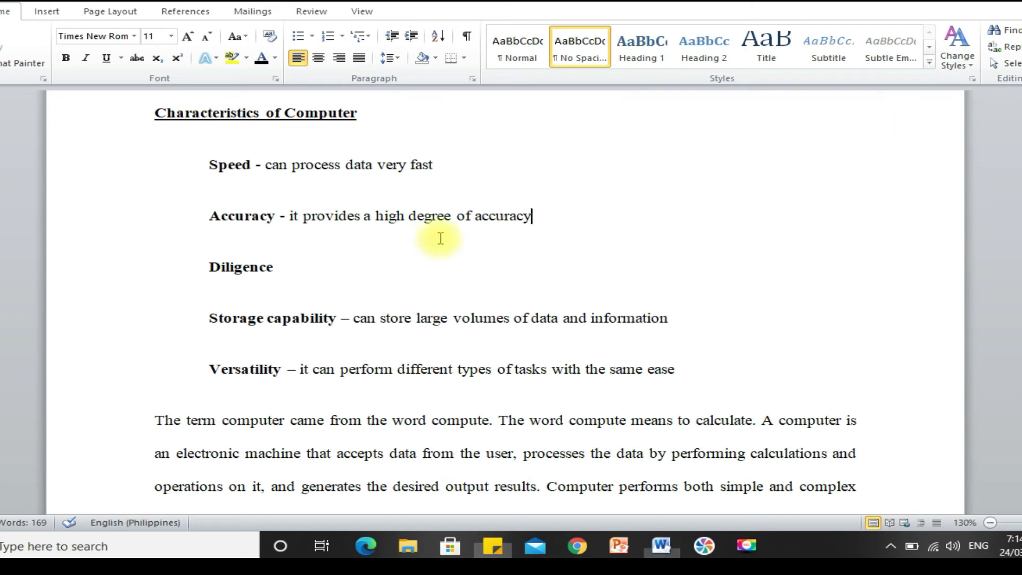
scroll(539, 278, "up", 3)
scroll(539, 279, "up", 3)
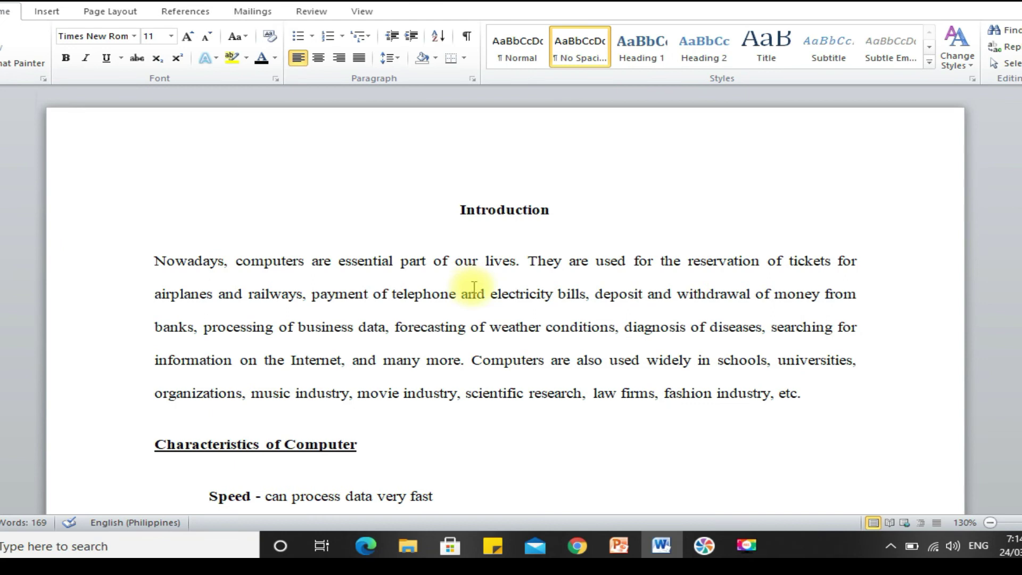
scroll(425, 277, "down", 3)
scroll(456, 298, "up", 2)
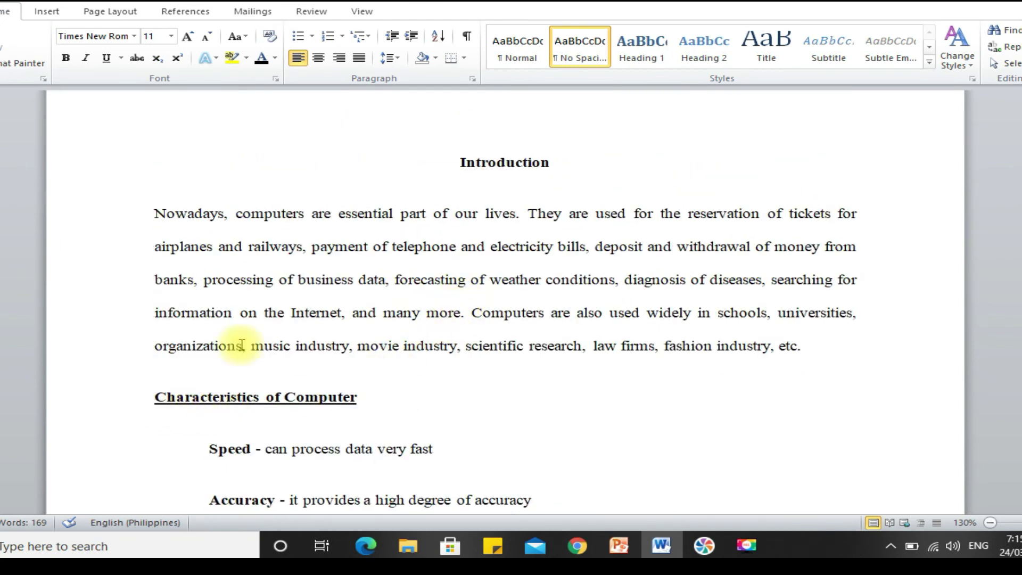
left_click_drag(462, 160, 550, 154)
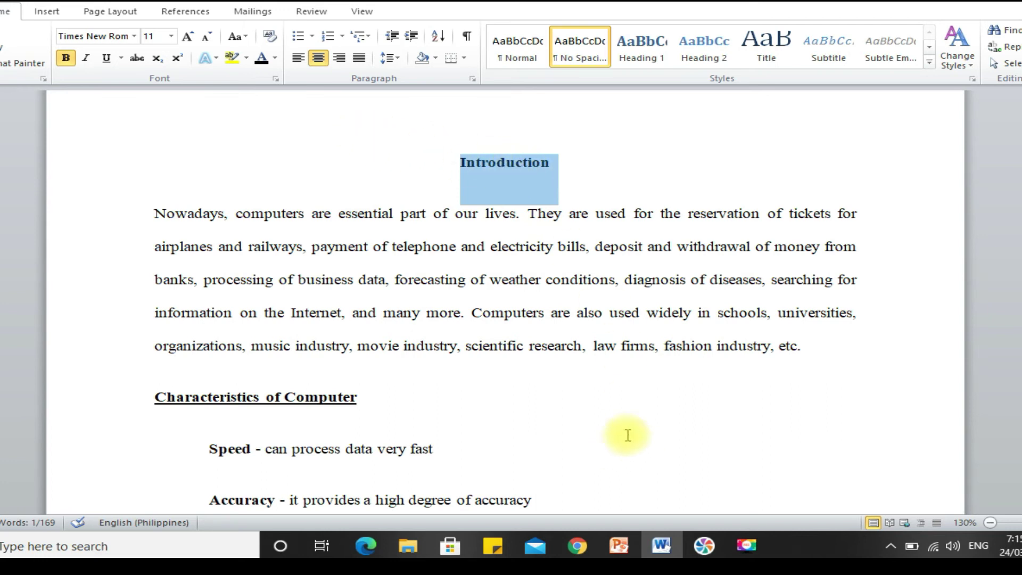
Set the heading to UPPERCASE via Change Case, cycle it with Shift+F3, and reselect INTRODUCTION.
left_click(246, 40)
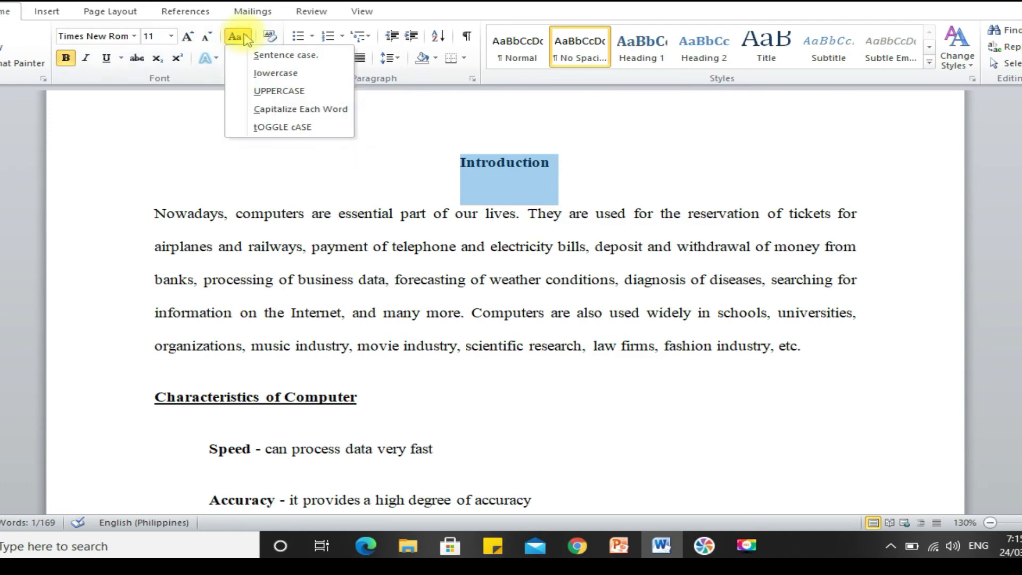
left_click(260, 92)
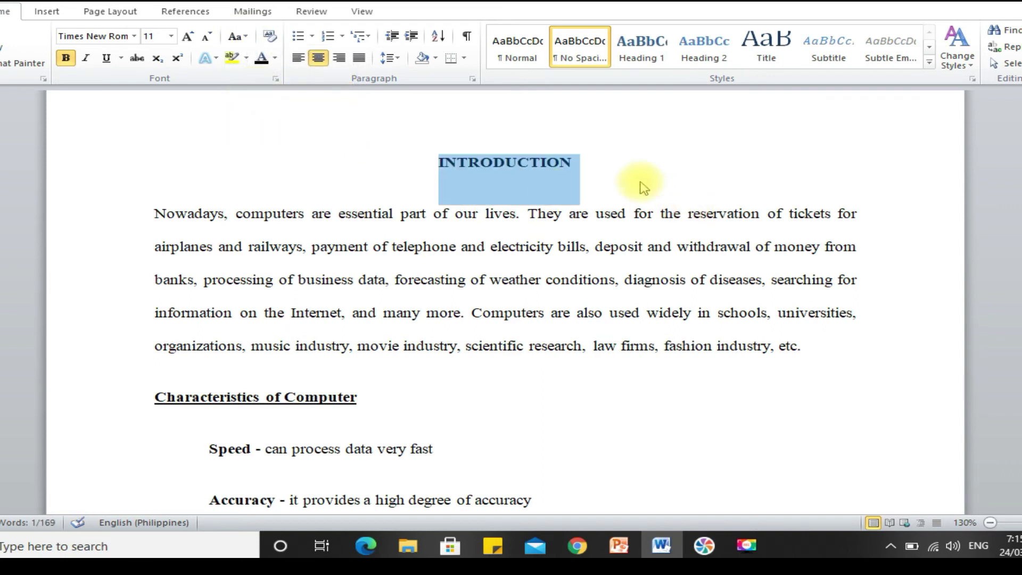
left_click(594, 164)
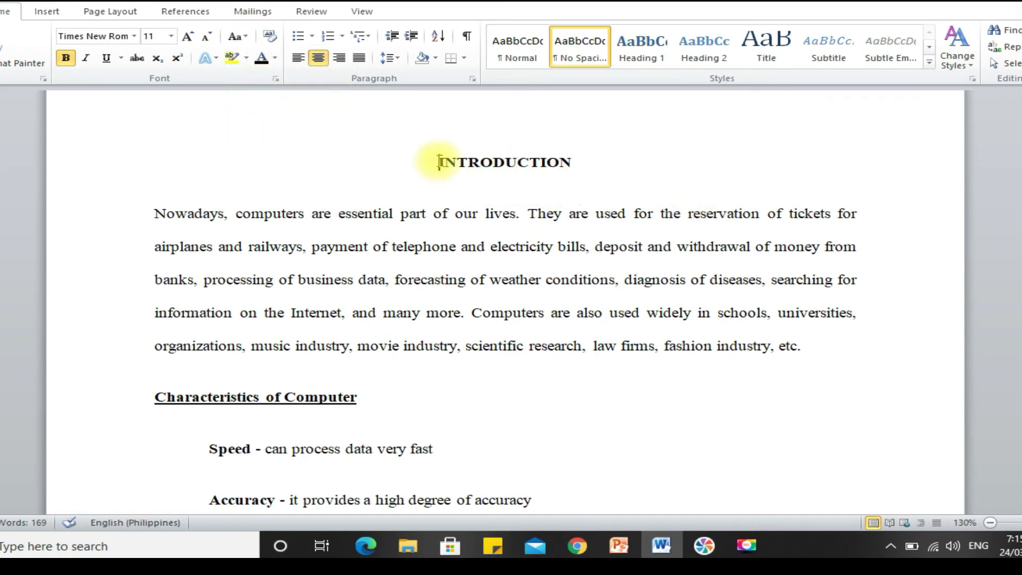
left_click_drag(439, 161, 574, 158)
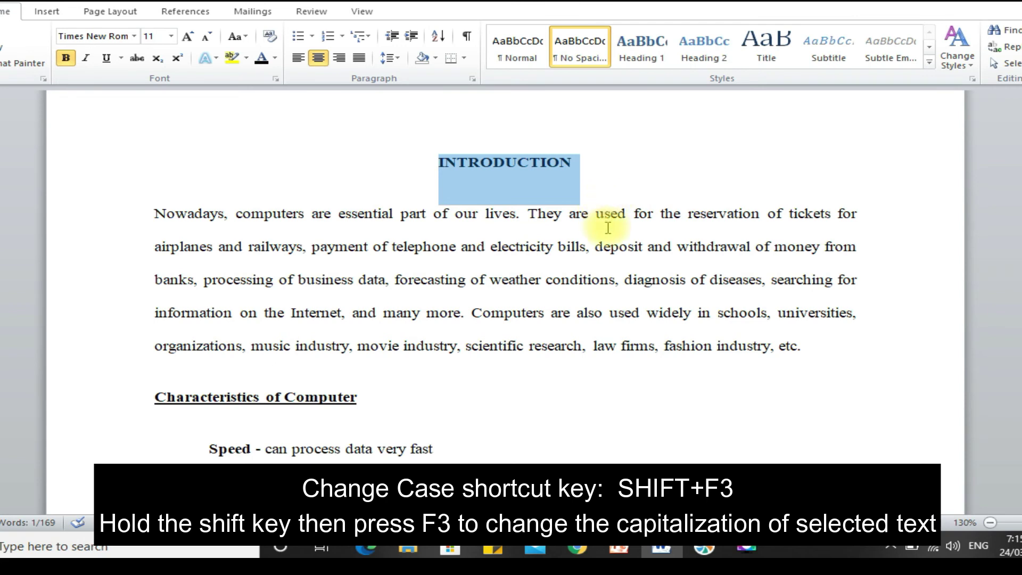
key("shift+F3")
key("shift+F3")
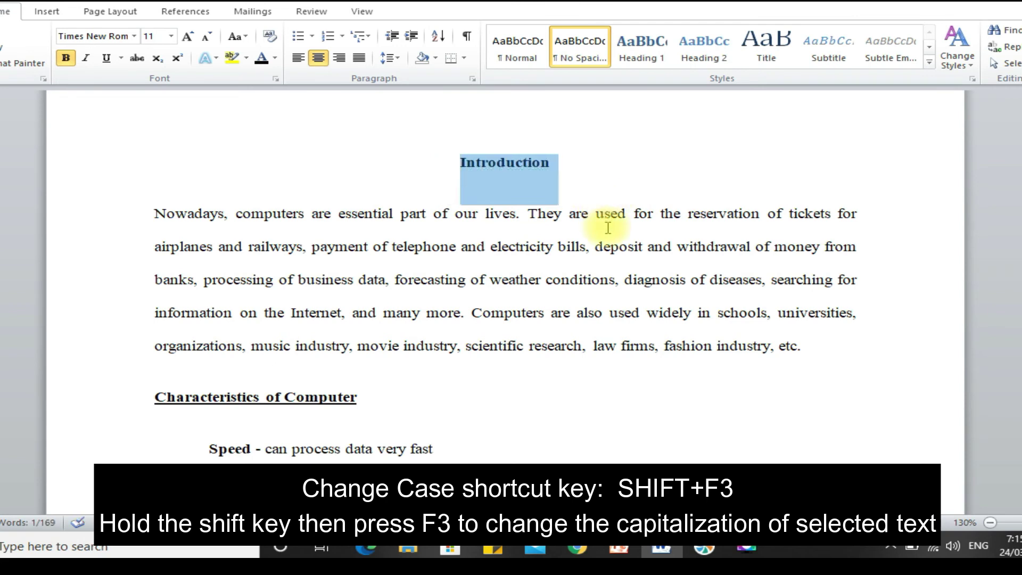
key("shift+F3")
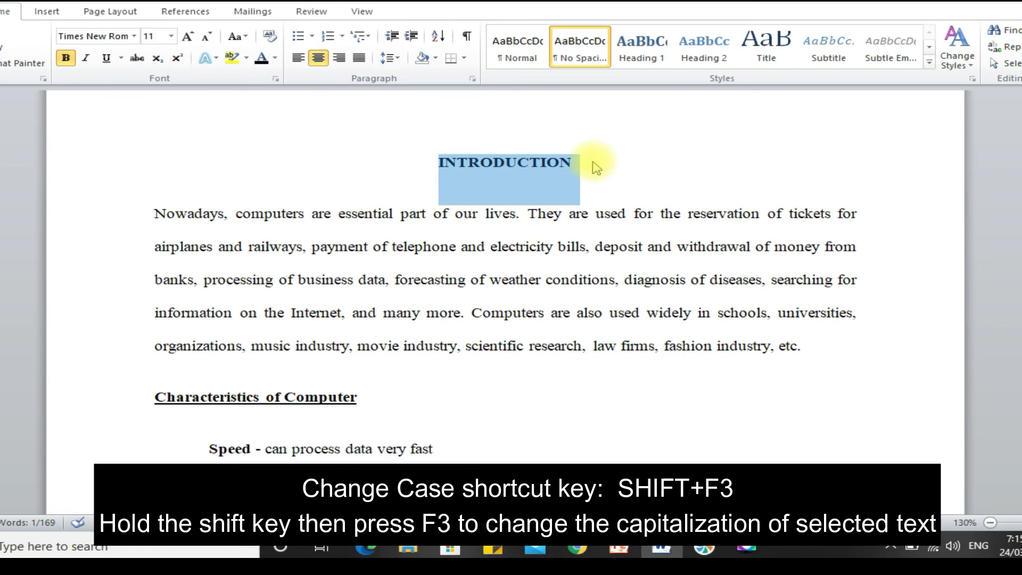
left_click(622, 177)
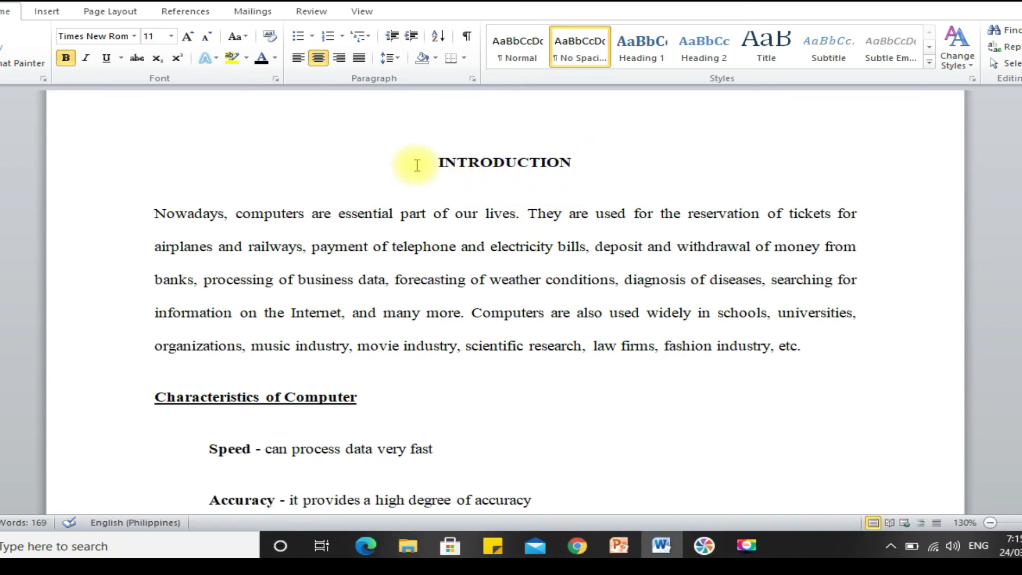
left_click_drag(434, 162, 580, 161)
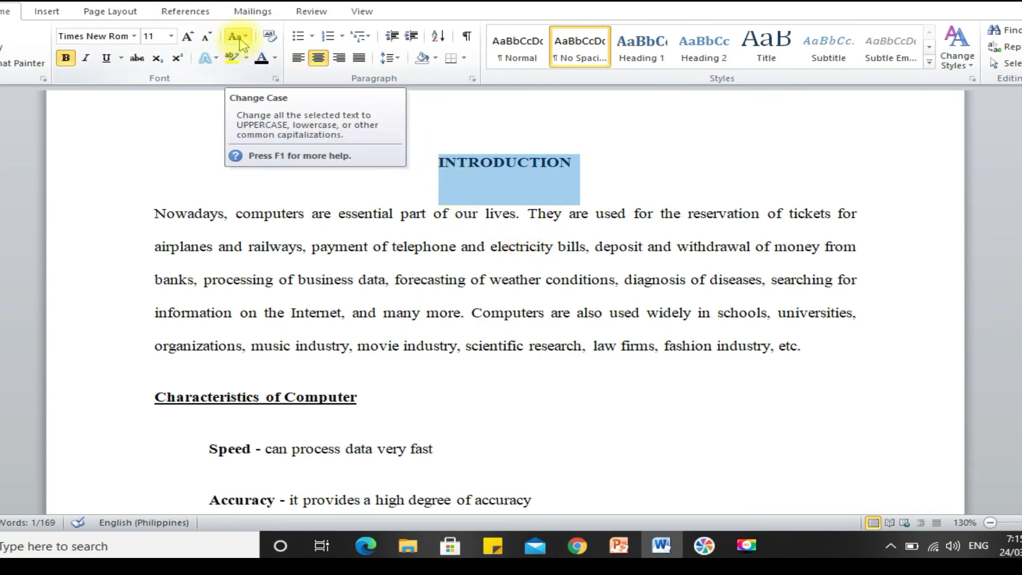
Deselect the heading and bring up the formatting checklist in Sticky Notes to review it.
left_click(448, 319)
scroll(602, 341, "down", 3)
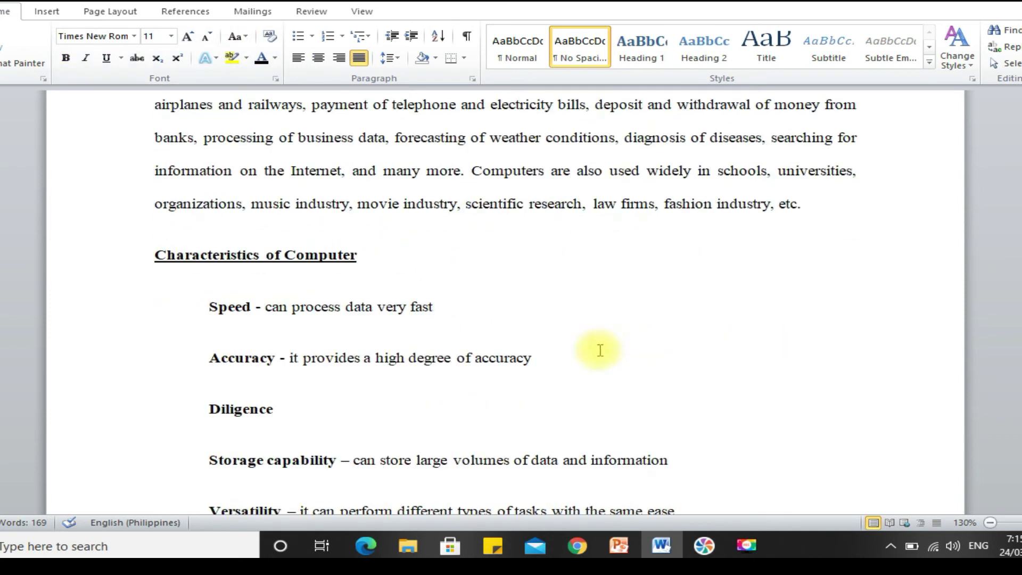
scroll(588, 410, "down", 1)
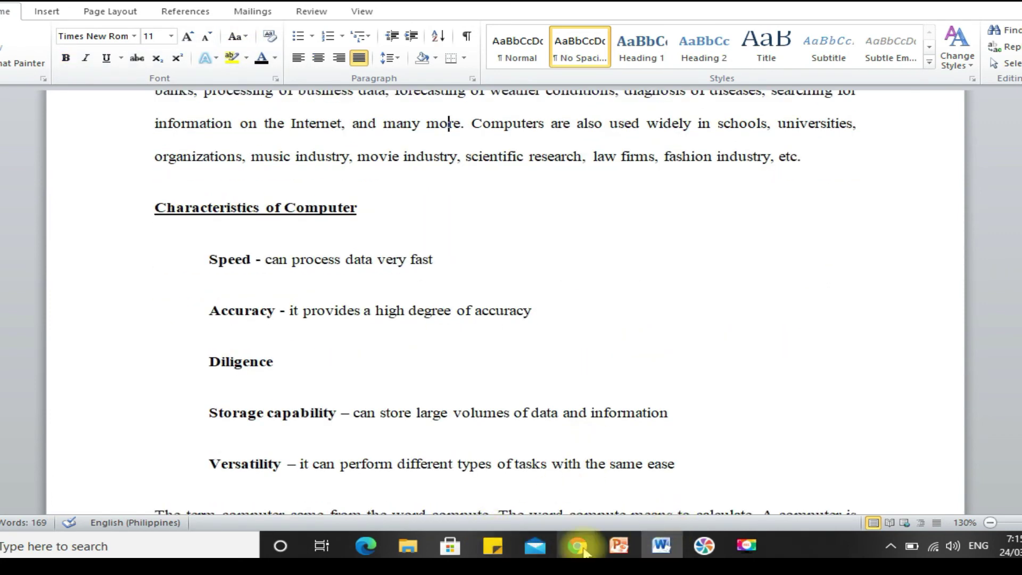
left_click(493, 545)
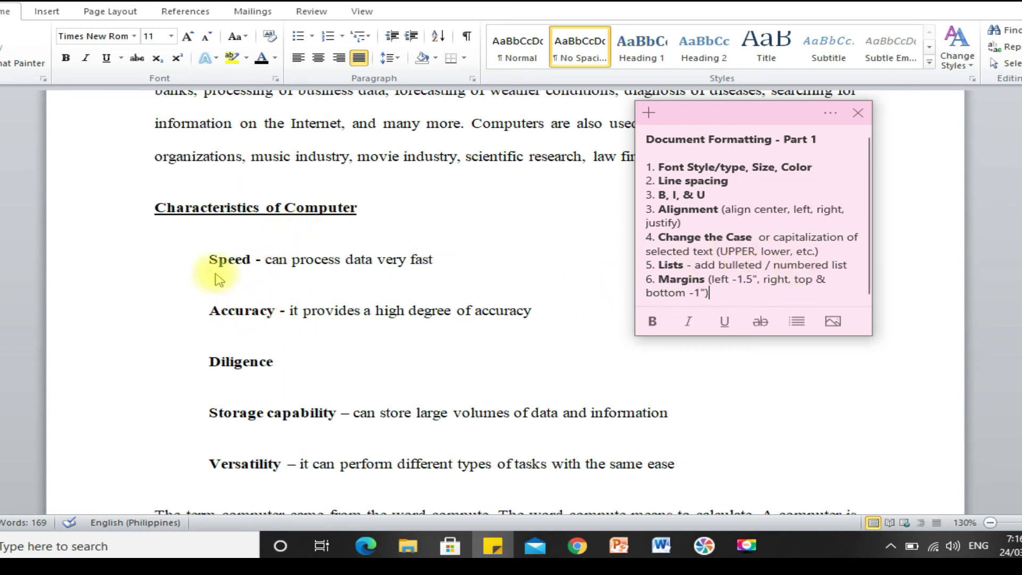
Back in Word, select the five characteristic lines from Speed through Versatility.
key("alt+Tab")
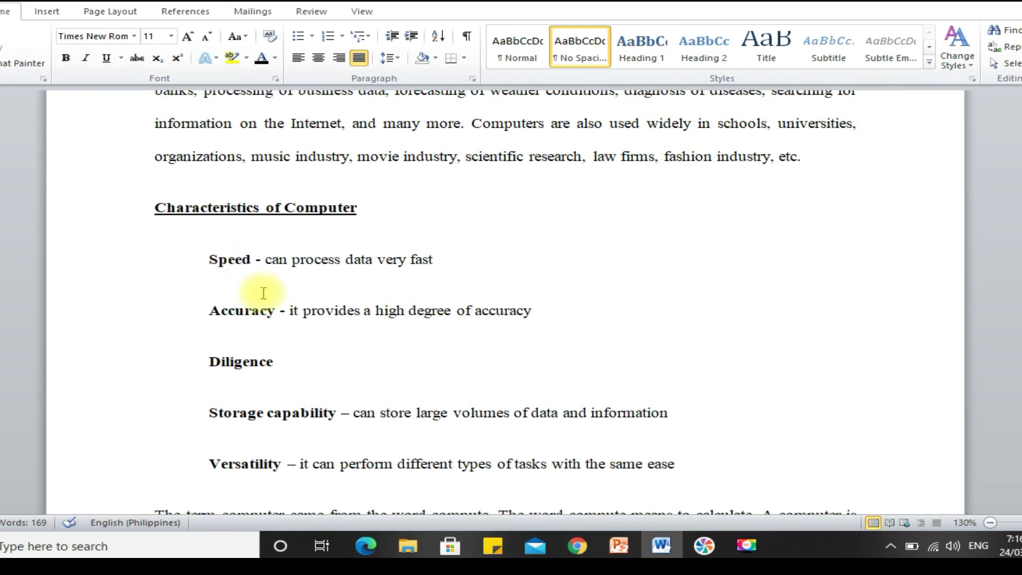
scroll(265, 290, "down", 2)
left_click_drag(212, 161, 670, 365)
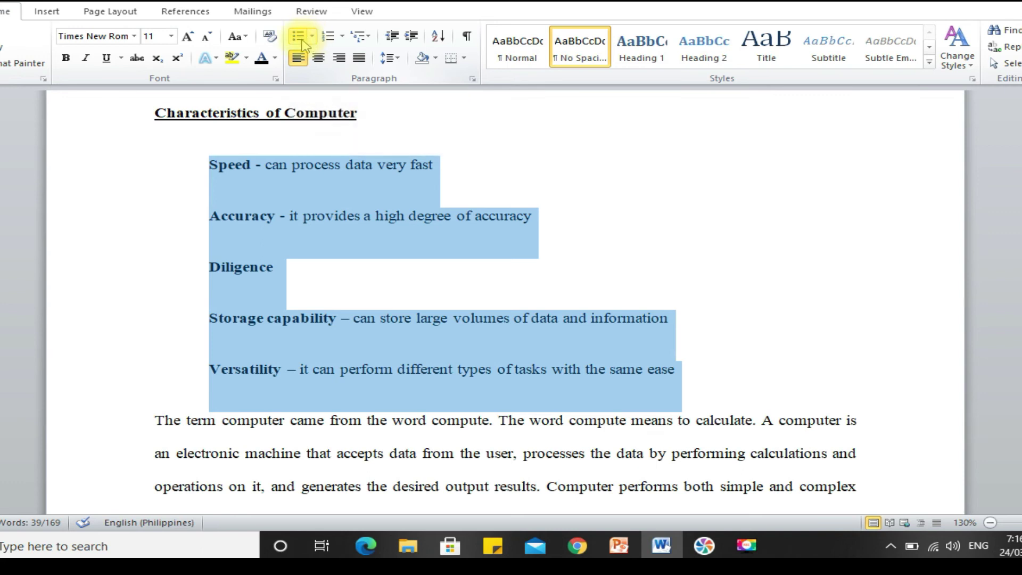
Apply the Bullet Library's arrow bullet to the five lines, Speed through Versatility, and review the list.
left_click(313, 37)
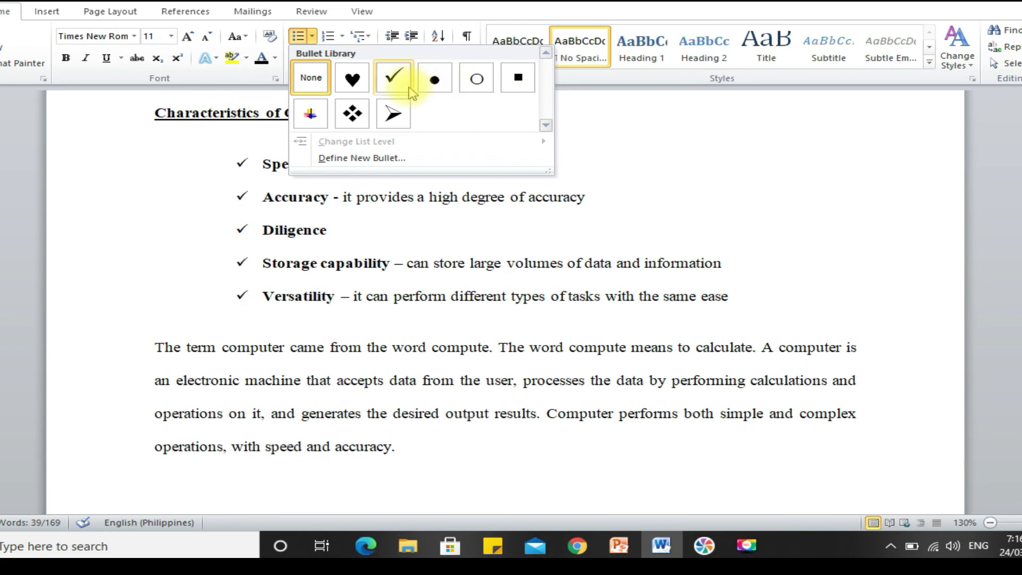
left_click(399, 118)
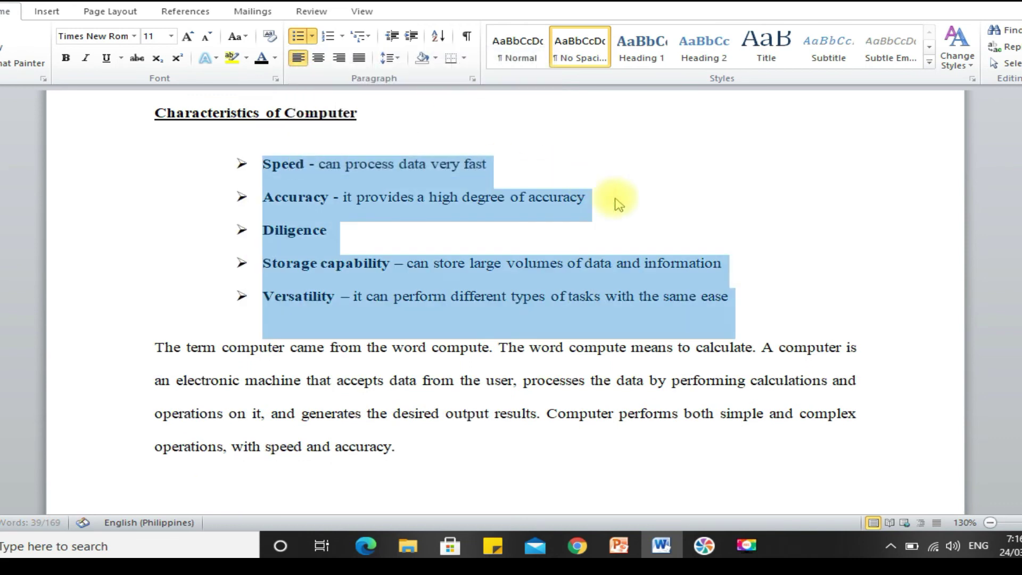
left_click(749, 210)
scroll(564, 272, "up", 3)
scroll(557, 277, "up", 3)
scroll(554, 227, "down", 8)
scroll(560, 303, "up", 9)
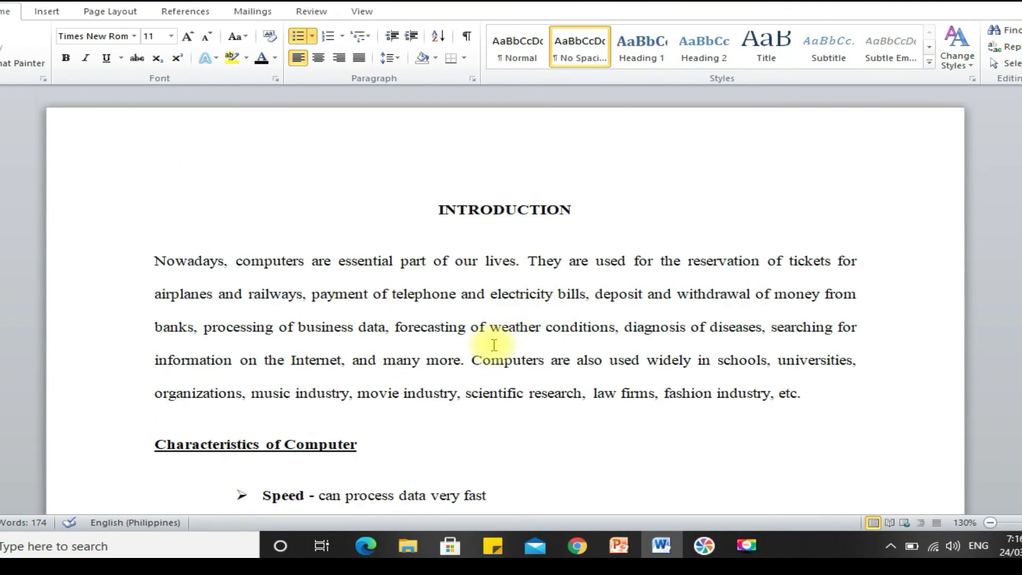
scroll(494, 346, "down", 3)
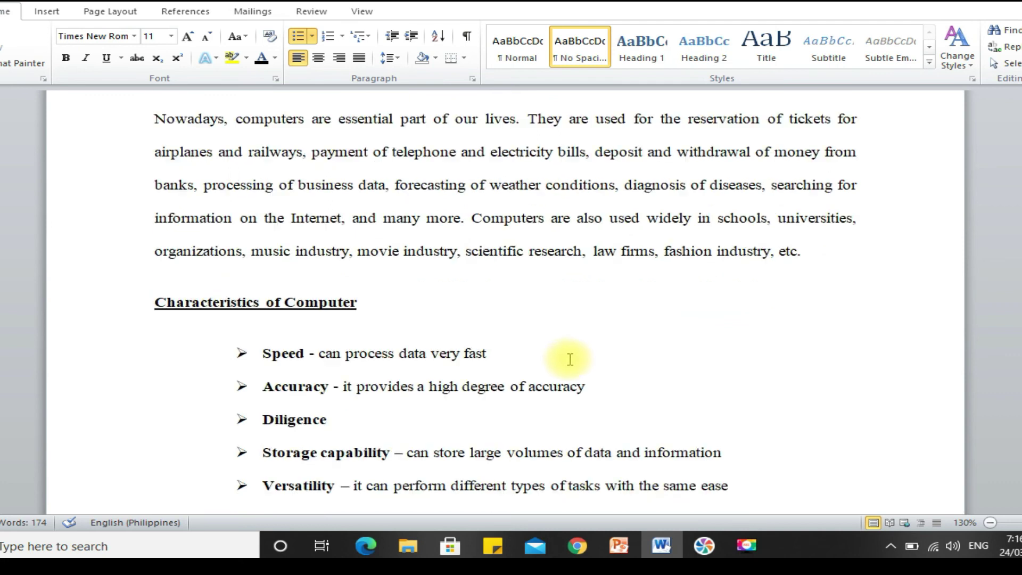
scroll(598, 376, "down", 2)
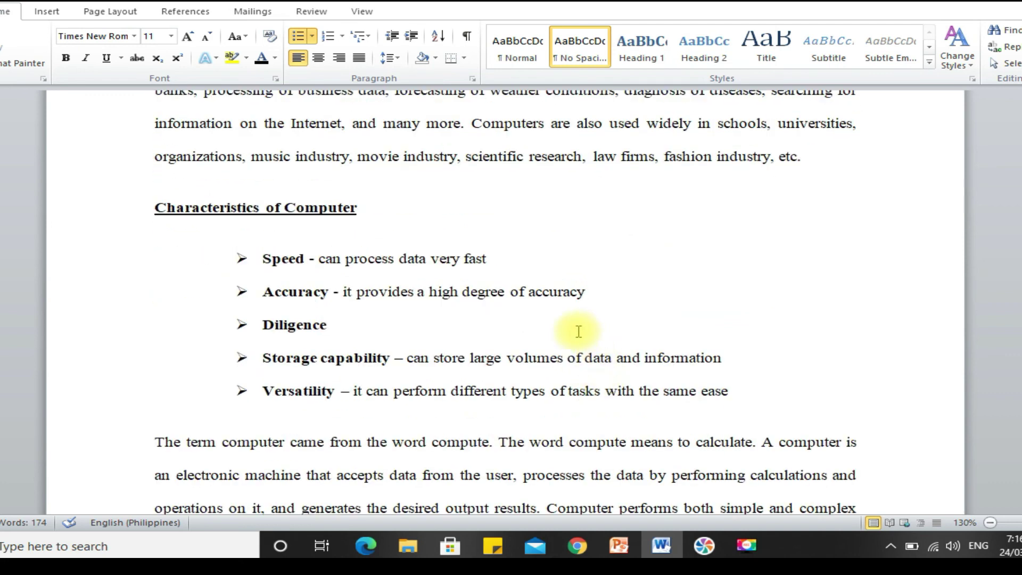
scroll(623, 346, "down", 2)
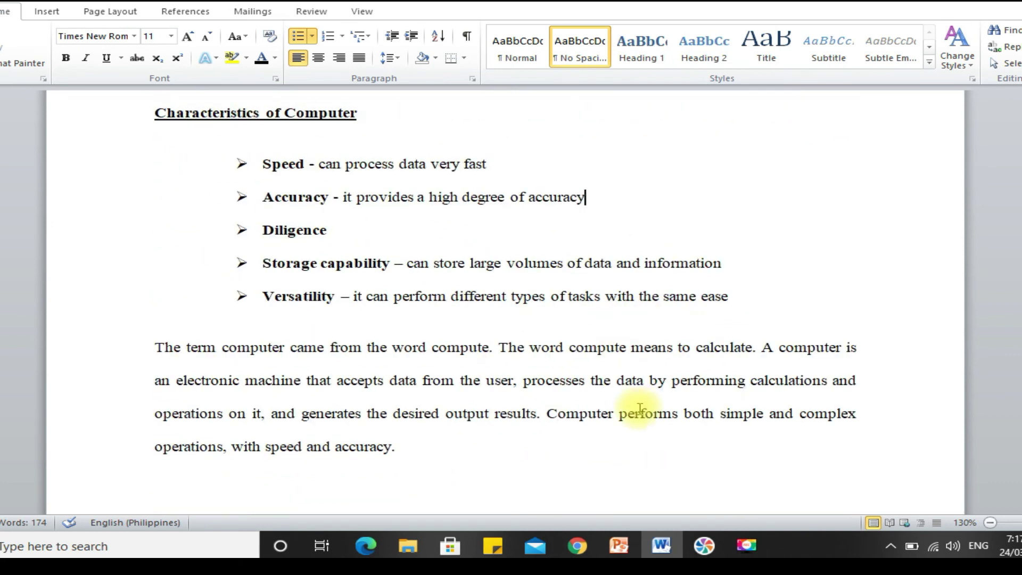
scroll(692, 394, "up", 3)
left_click(493, 545)
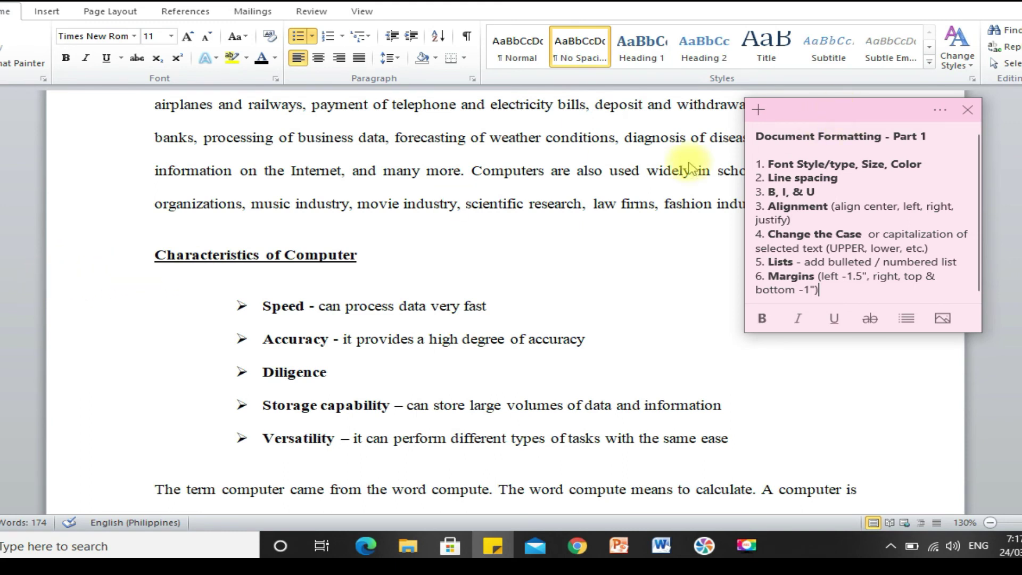
key("alt+Tab")
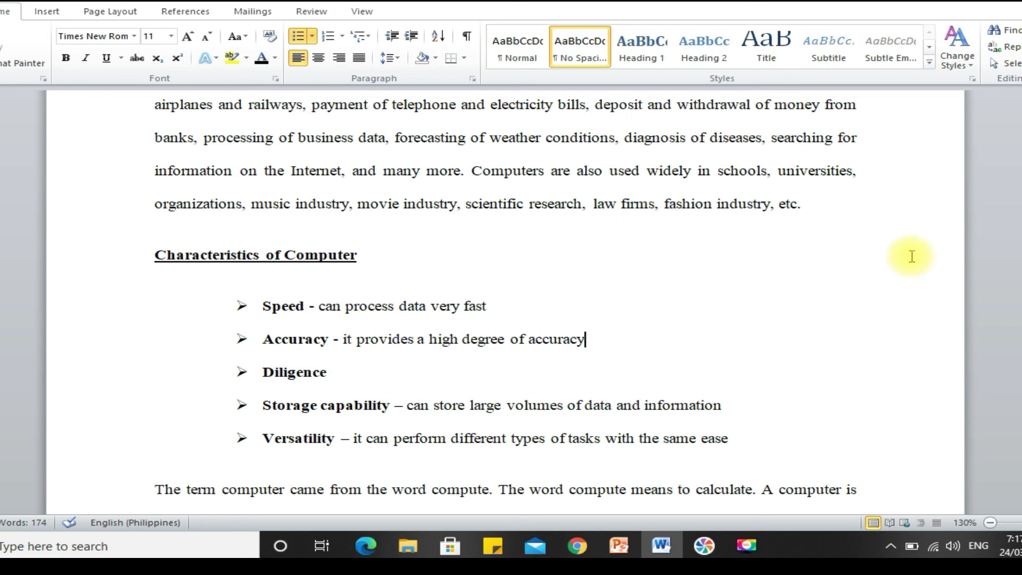
scroll(662, 201, "up", 1)
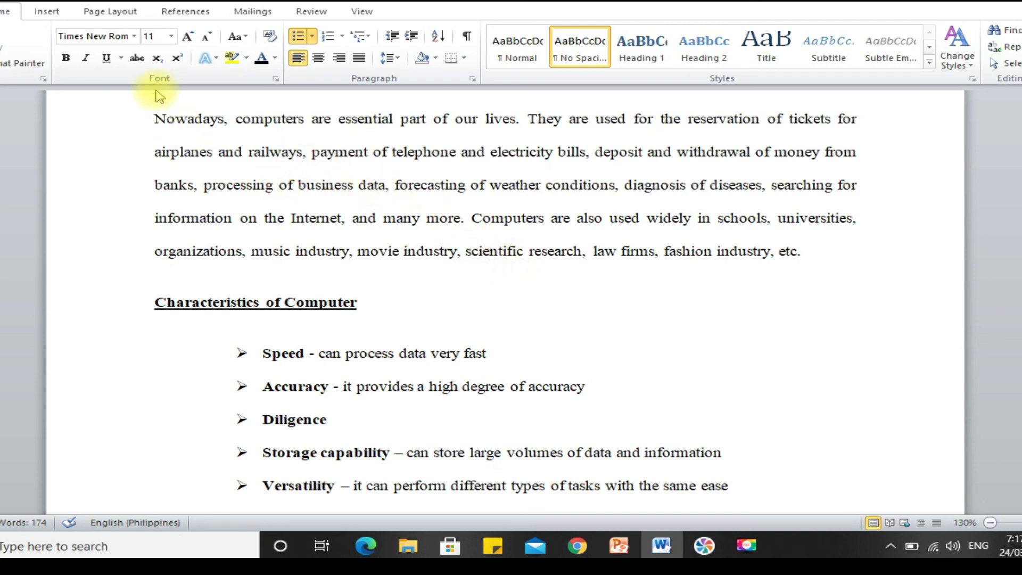
Open the Page Setup dialog via Page Layout's Margins list, Custom Margins.
left_click(132, 11)
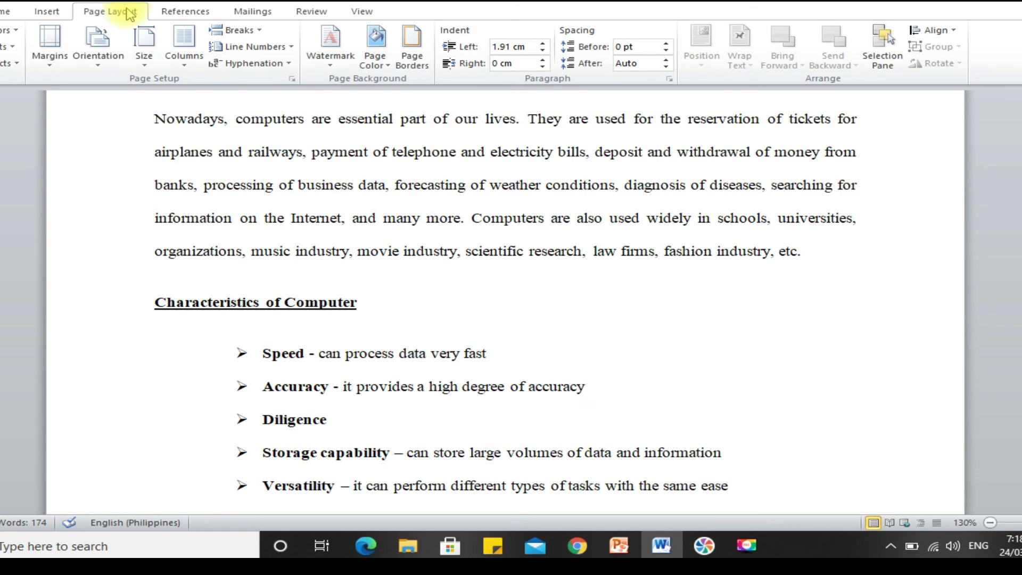
left_click(54, 68)
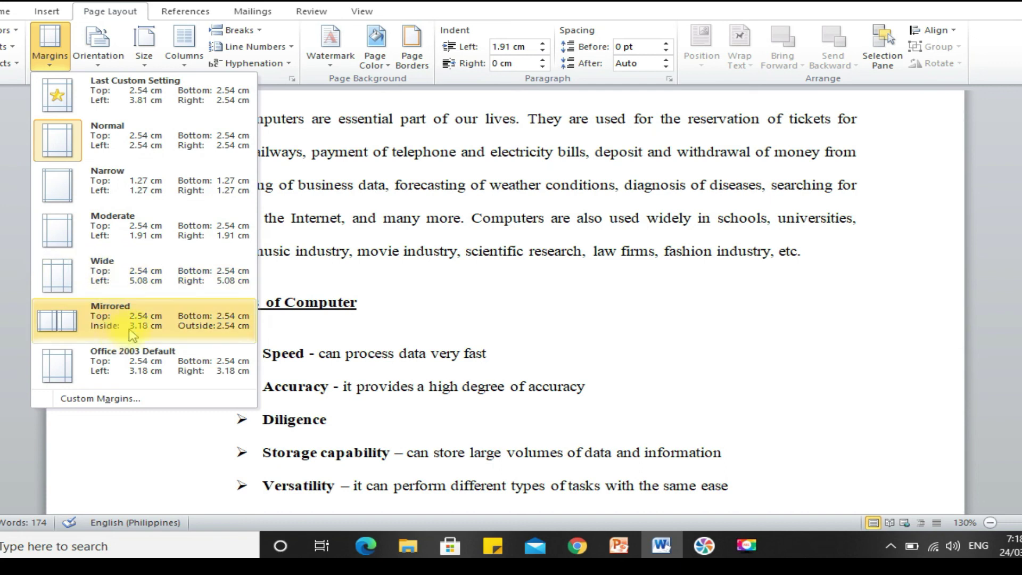
left_click(135, 403)
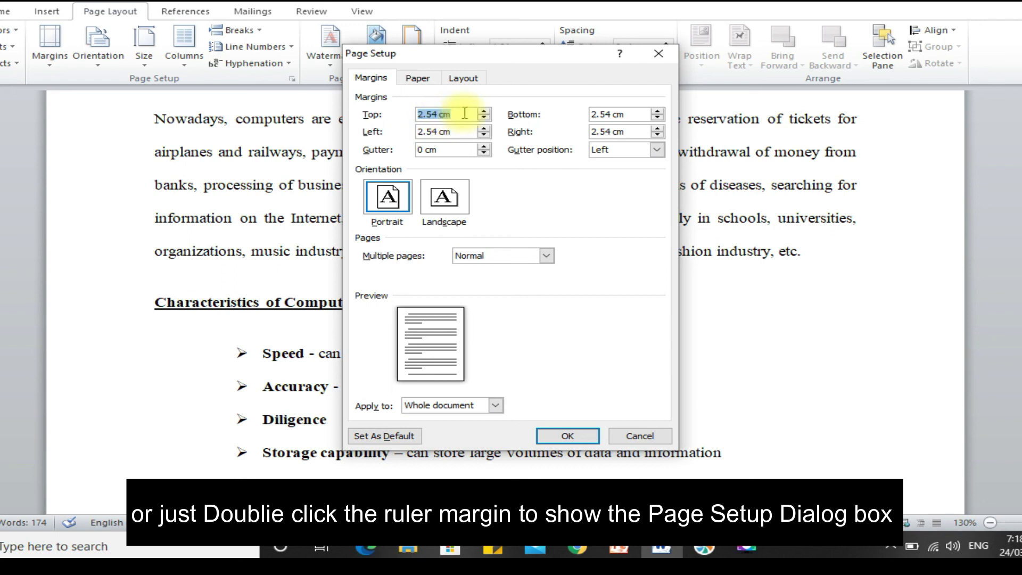
Set the top margin to 1" and the left margin to 1.5", then apply.
key("BackSpace")
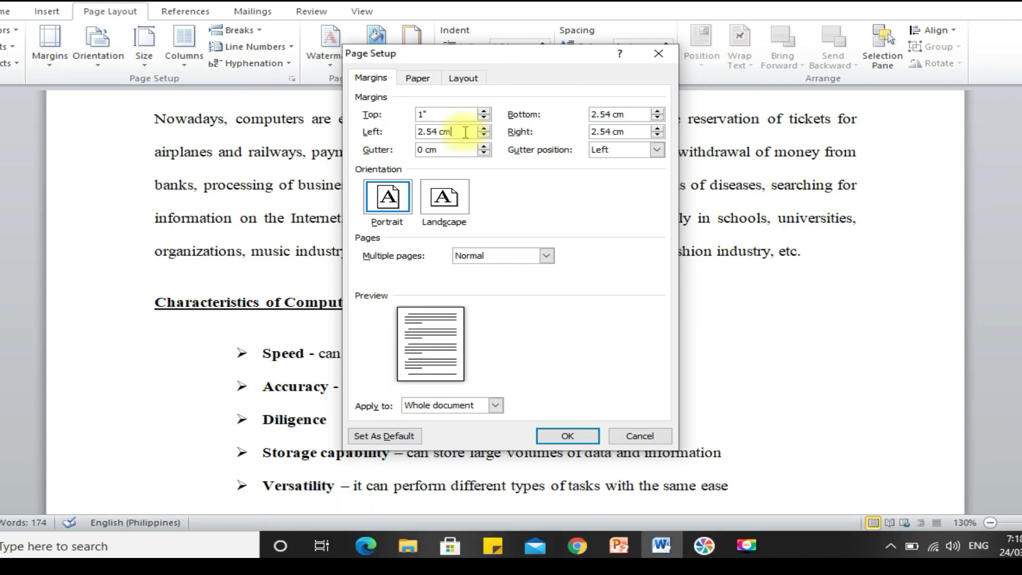
left_click_drag(465, 131, 405, 132)
type("1.5\"")
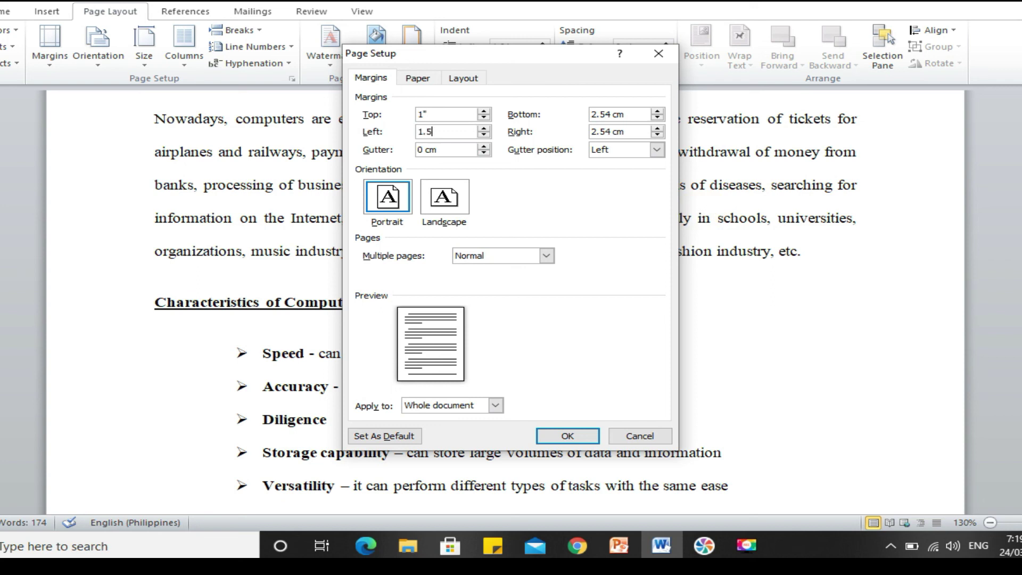
left_click(626, 114)
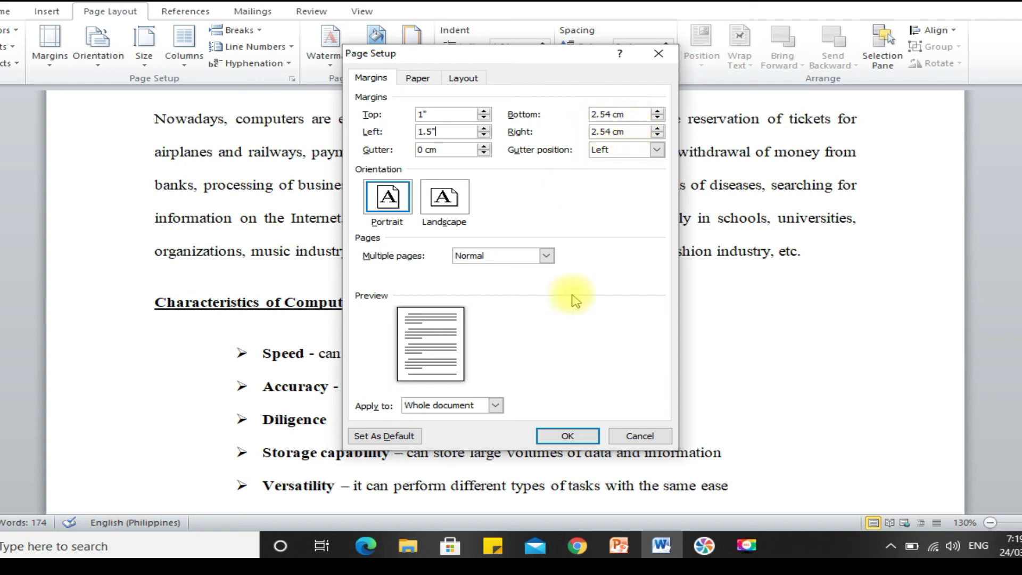
left_click(567, 437)
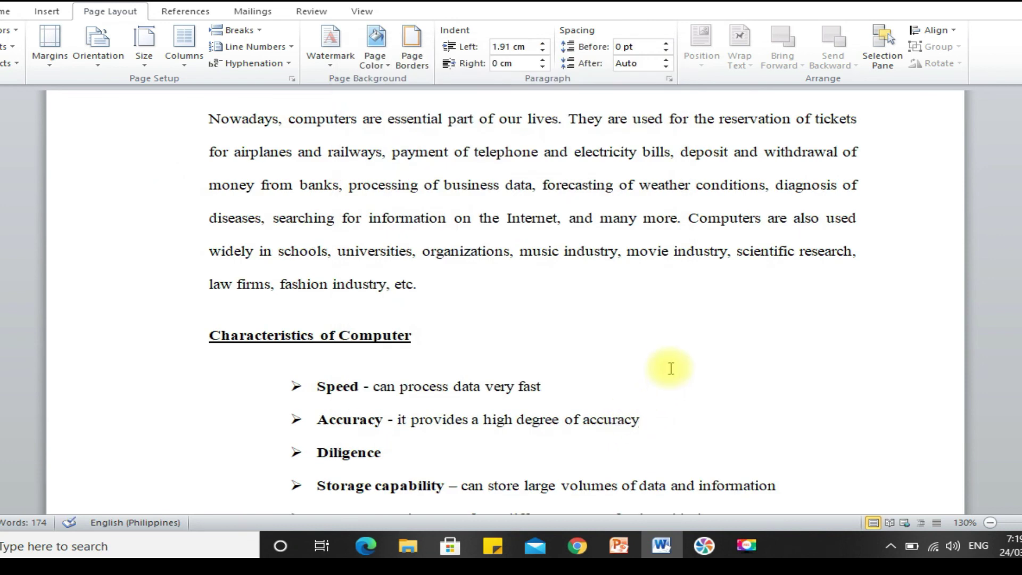
Scroll through the reflowed essay and show the Document Formatting - Part 1 checklist note beside it.
scroll(582, 270, "up", 3)
left_click(46, 11)
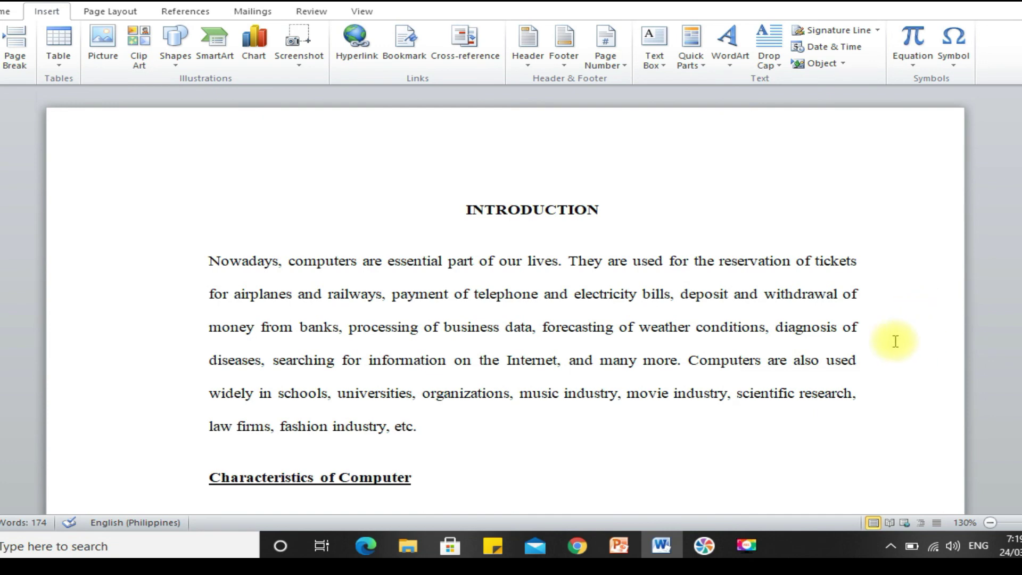
scroll(730, 315, "down", 3)
scroll(730, 389, "up", 1)
scroll(730, 383, "up", 3)
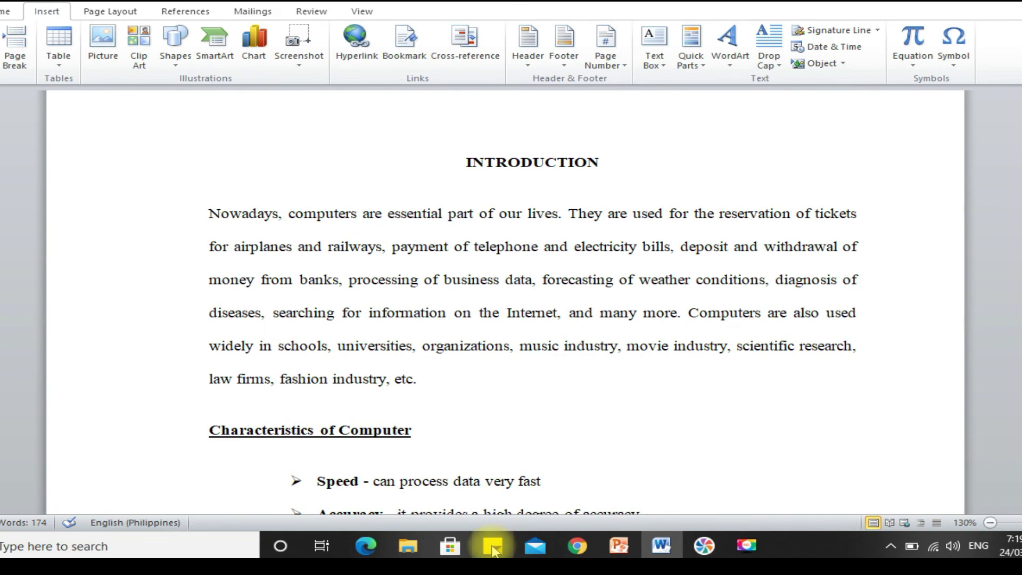
left_click(493, 546)
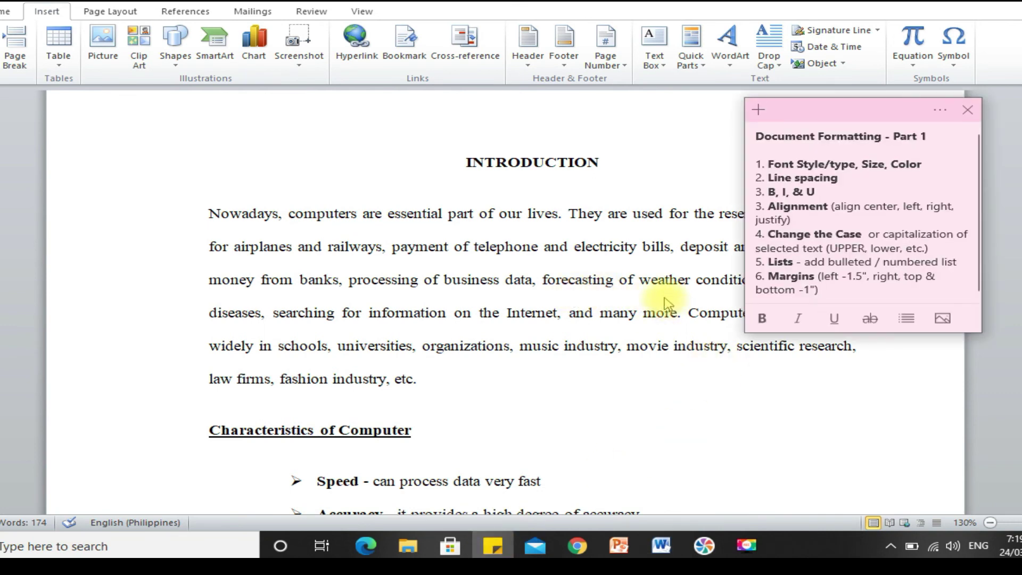
left_click(760, 315)
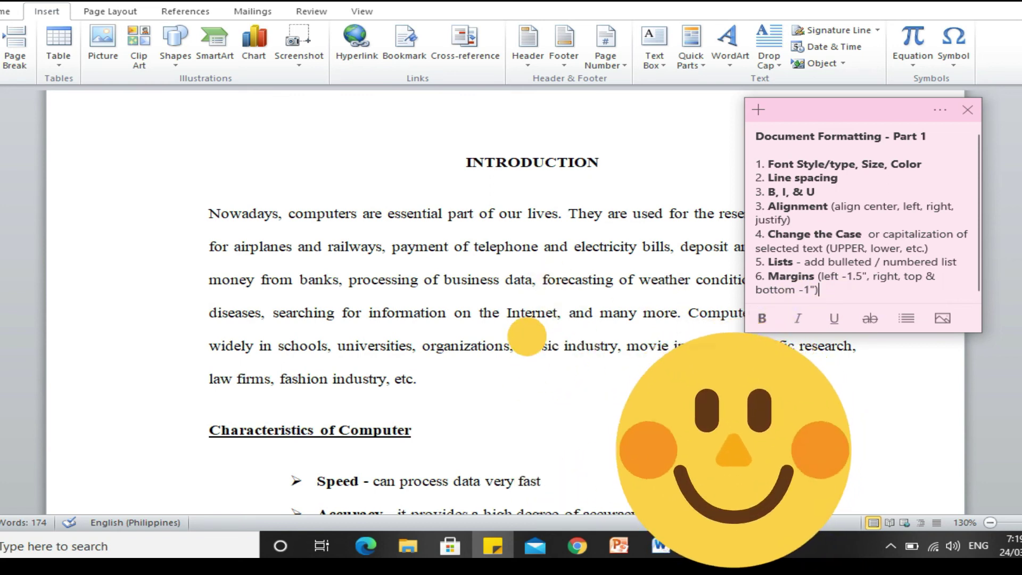